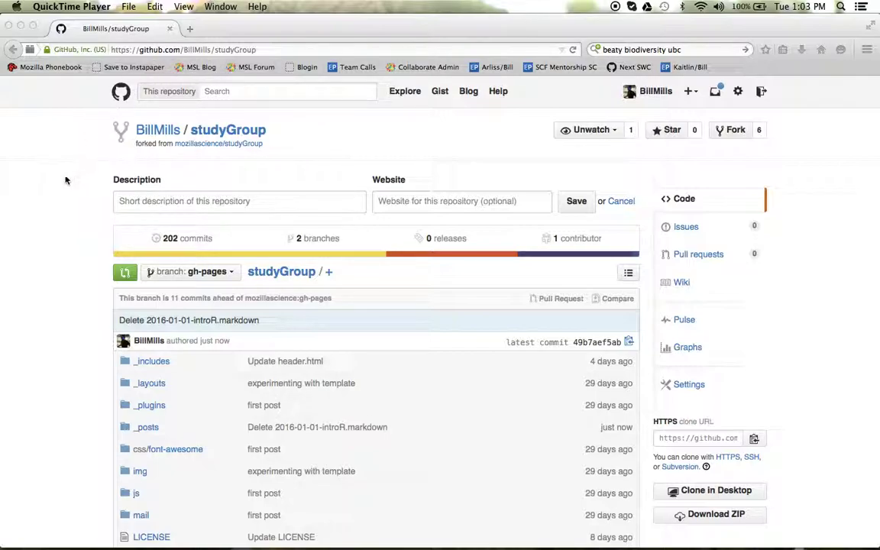
Check the README's instructions for launching a new event and start a new issue in the studyGroup repository.
scroll(65, 180, down, 20)
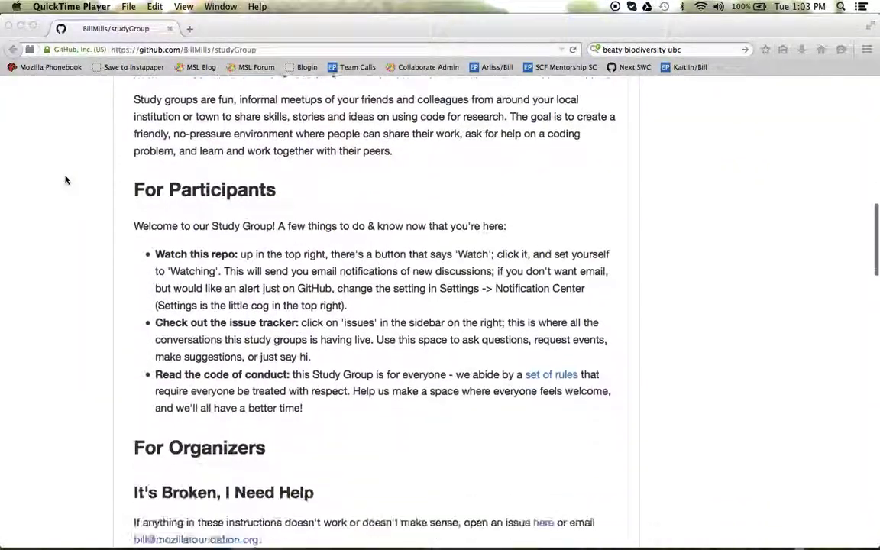
scroll(65, 179, down, 3)
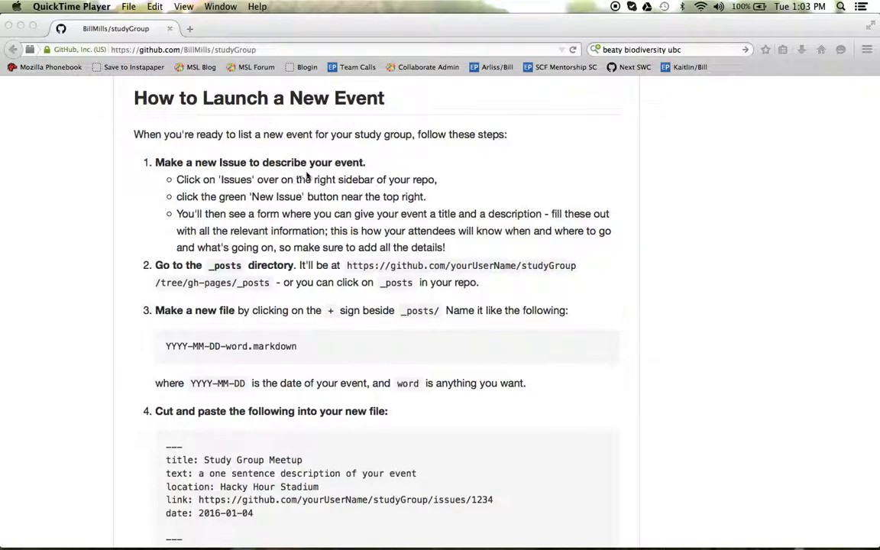
scroll(649, 218, up, 15)
scroll(649, 218, up, 20)
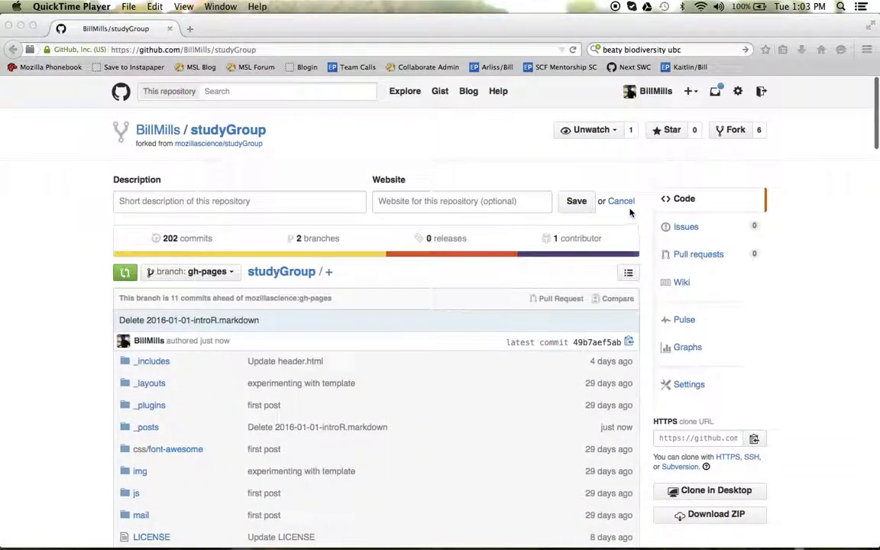
click(845, 256)
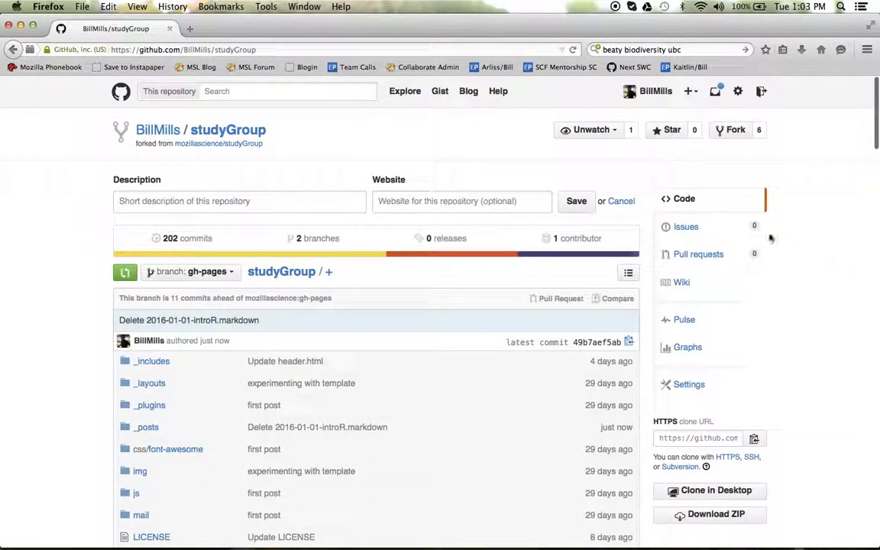
click(686, 229)
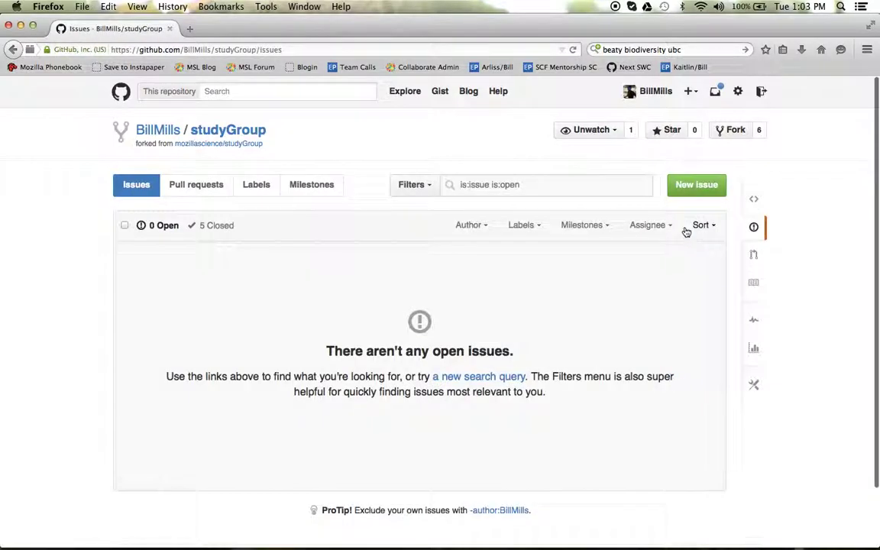
click(695, 186)
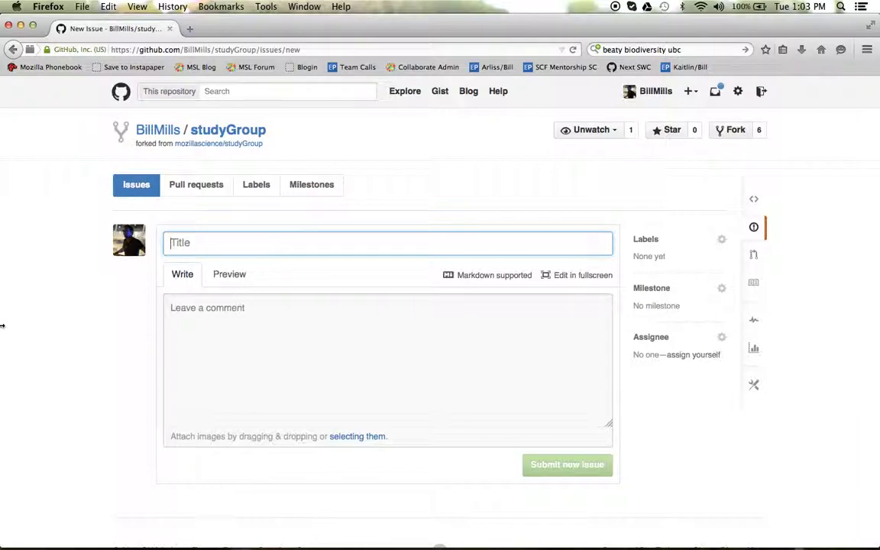
Title the new issue "Introduction to Python".
text(Intro)
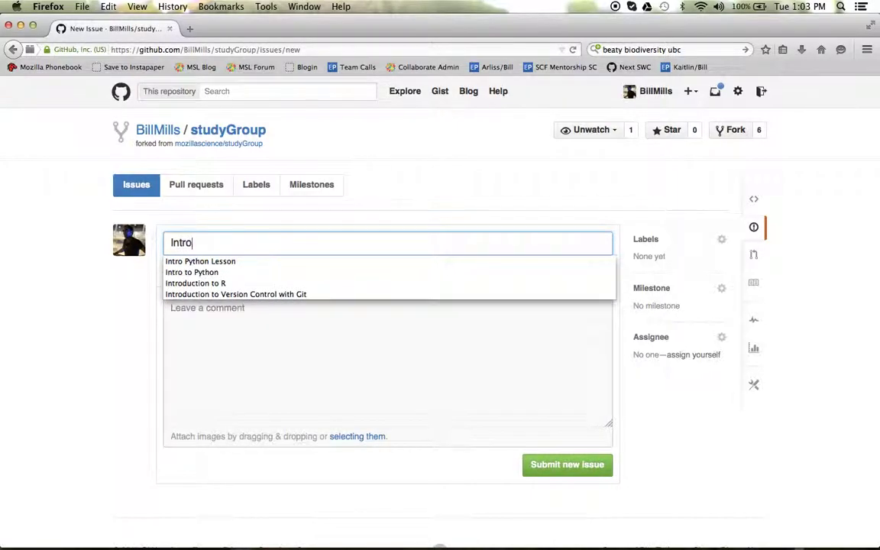
text(duction to )
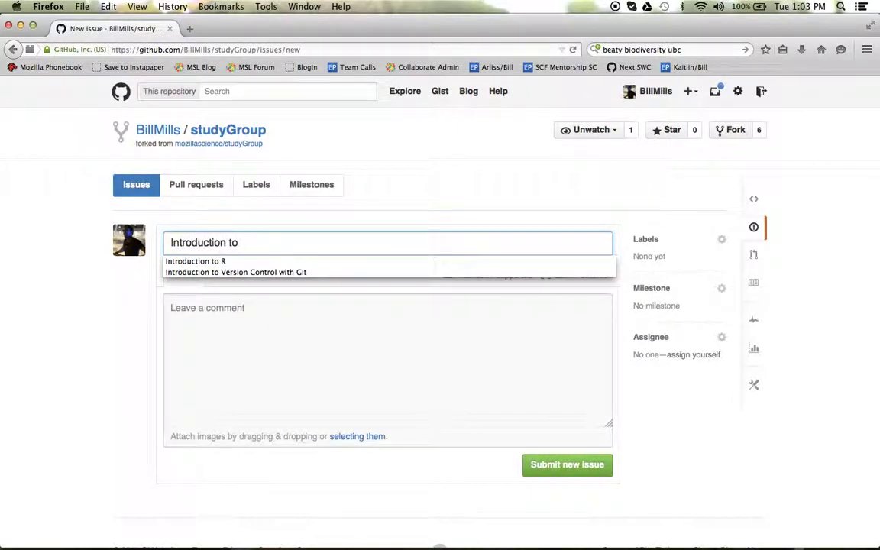
text(Python)
Begin the issue description with the lines "When: 2016, January 1, 3 PM" and "Where: Beaty Biodiversity Museum, UBC,".
click(264, 317)
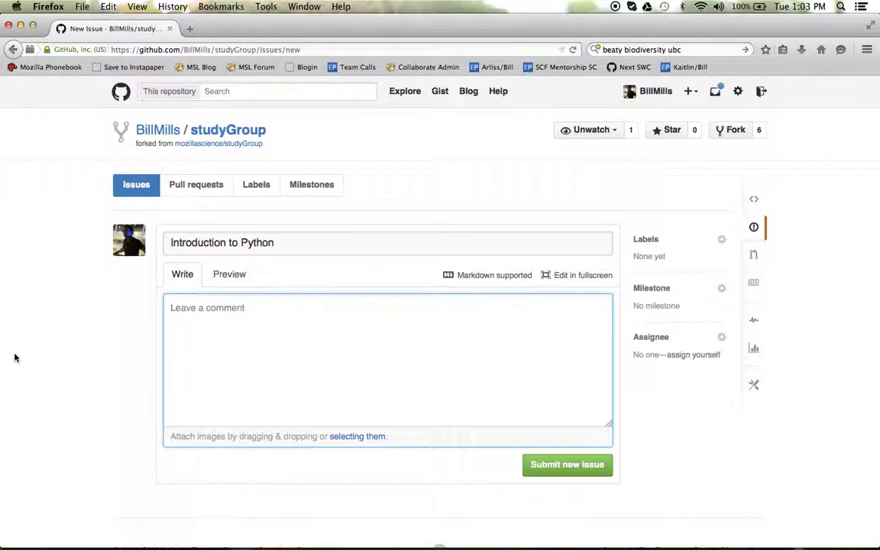
text(When)
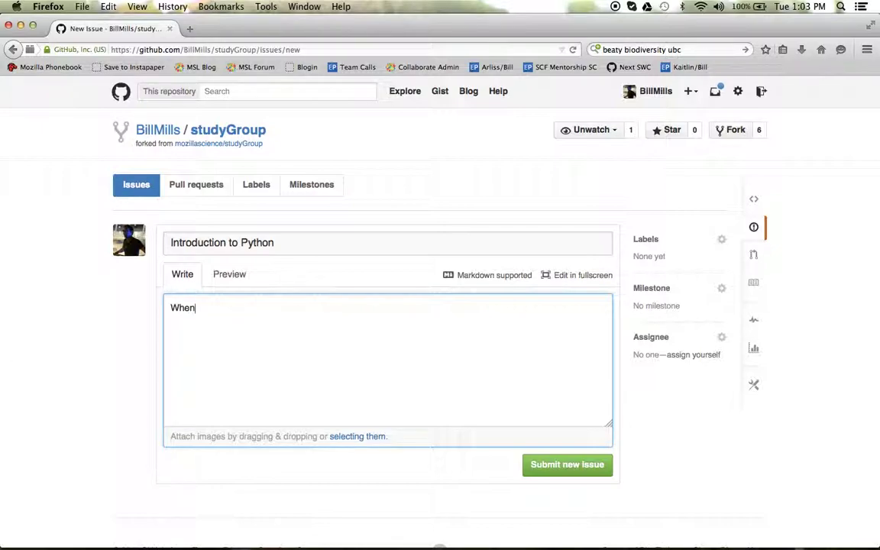
text(: 2016, January )
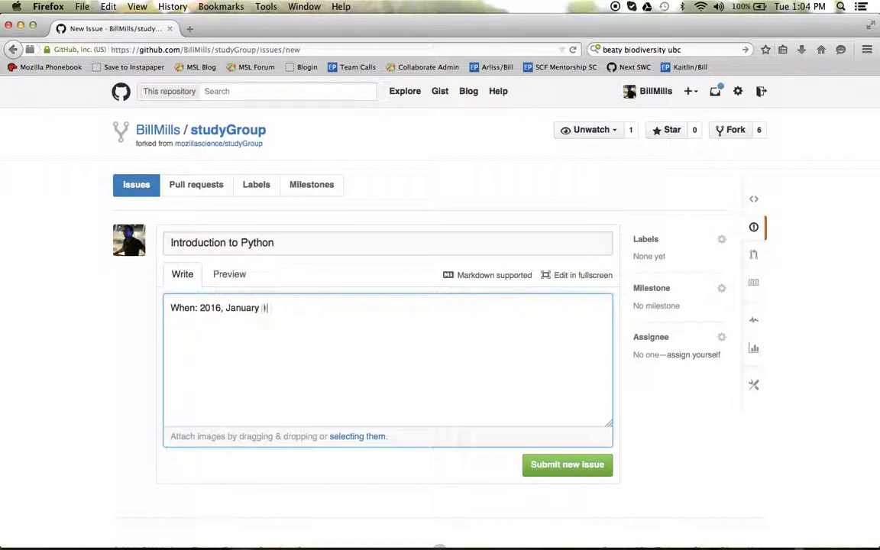
text(1, 3 PM)
key(Return)
text(Where: Beaty B)
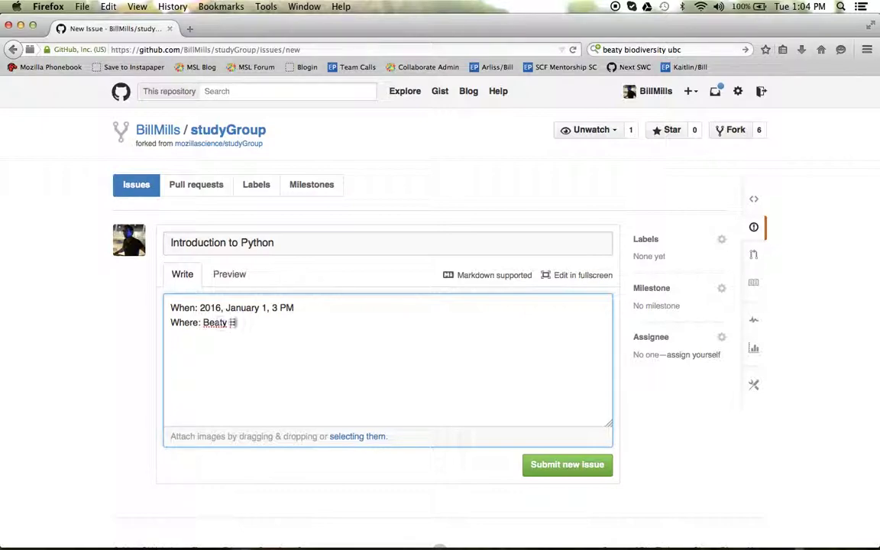
text(iodiversity Museum)
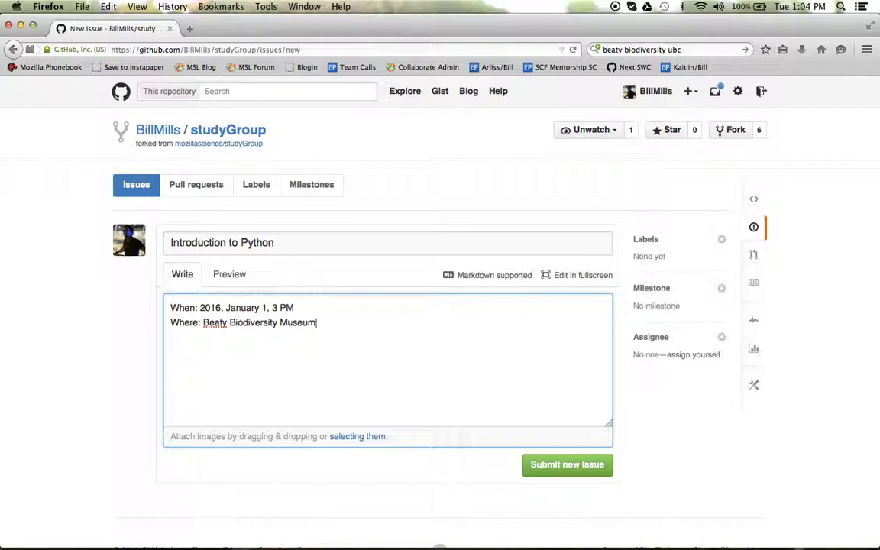
key(BackSpace)
text(, UBC,)
Search Google for "beaty biodiversity ubc" in a new browser tab, show the museum in Google Maps and copy the map's URL.
click(190, 28)
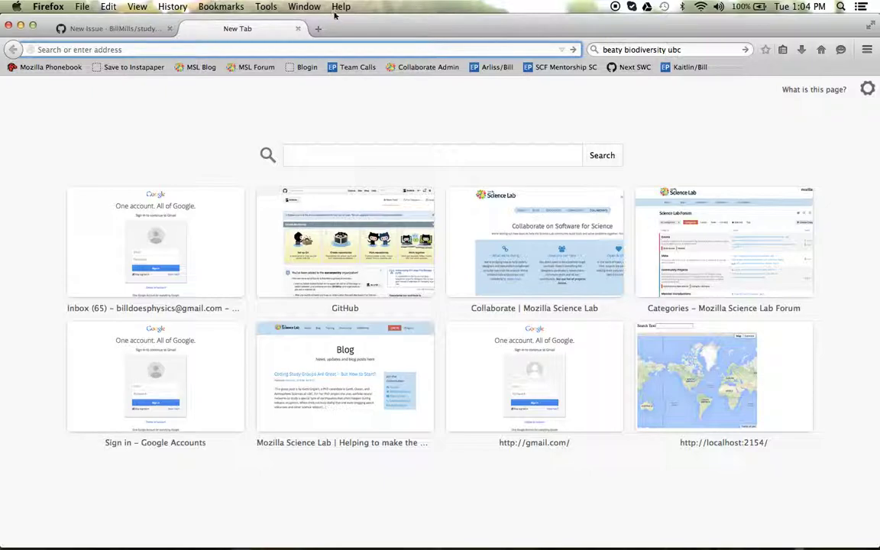
click(682, 49)
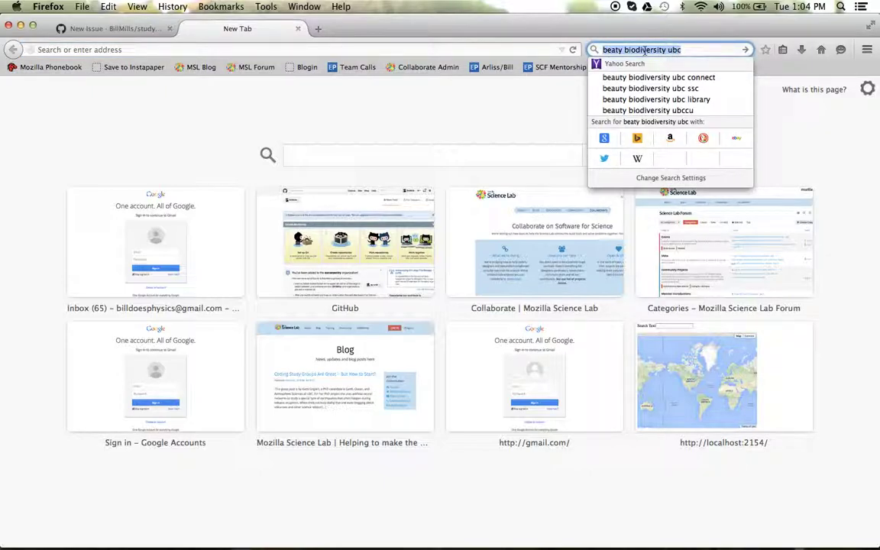
click(605, 138)
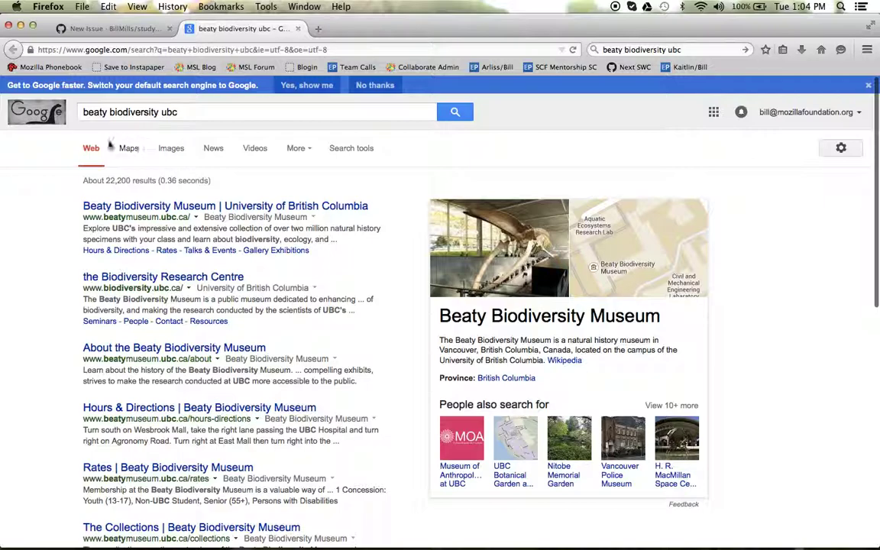
click(133, 151)
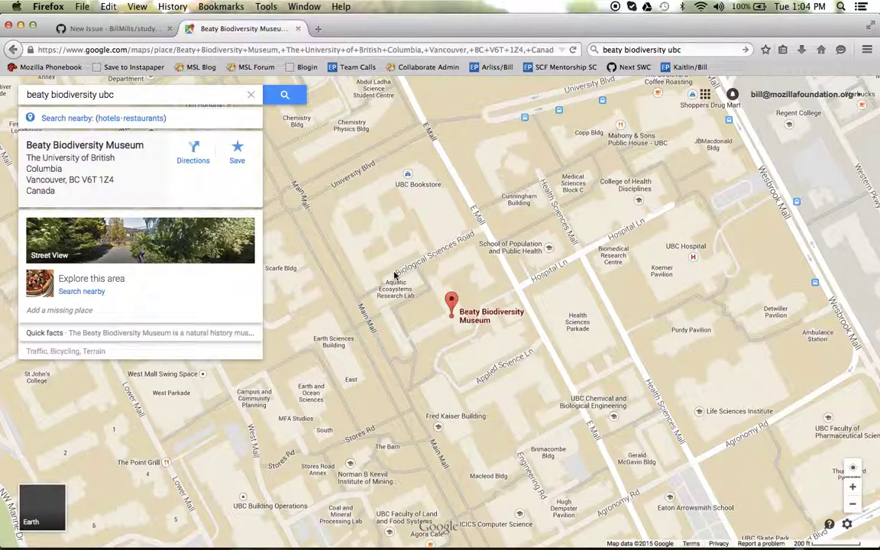
click(347, 49)
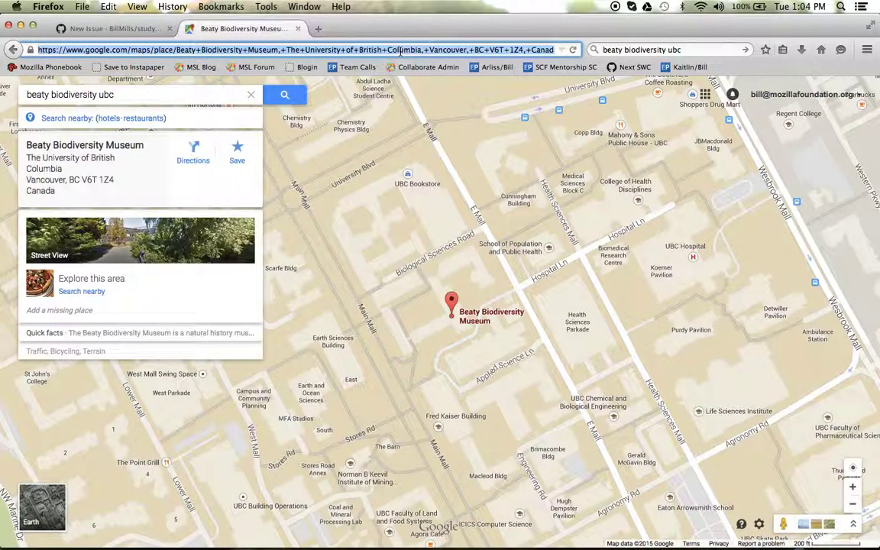
Add a Markdown link labelled "map" with the copied Google Maps URL after the venue in the issue description.
click(114, 29)
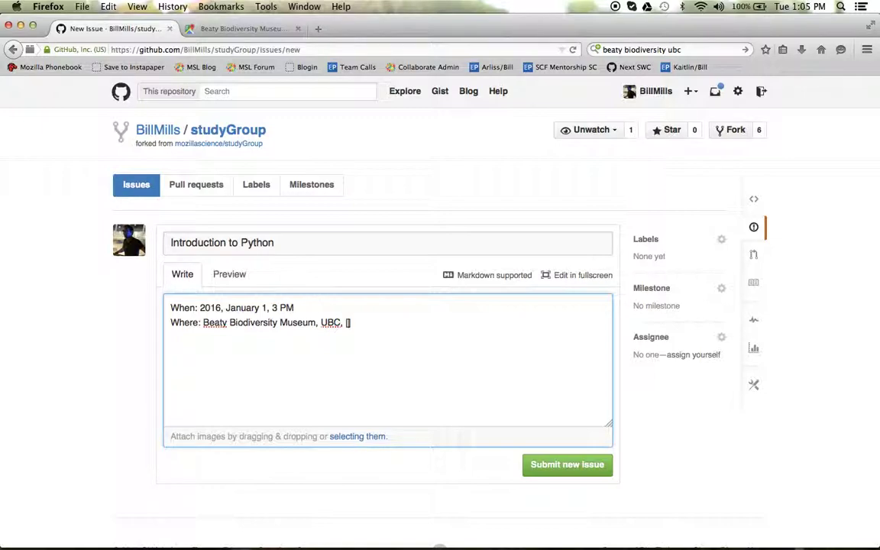
text(map)
text(https://www.google.com/maps/place/Beaty+Biodiversity+Museum,+The+University+of+British+Columbia,+Vancouver,+BC+V6T+1Z4,+Canada/@49.2634989,-123.2502185,17z/data=!3m1!4b1!4m2!3m1!1s0x548672c9f84be123:0x1c431143106eb830)
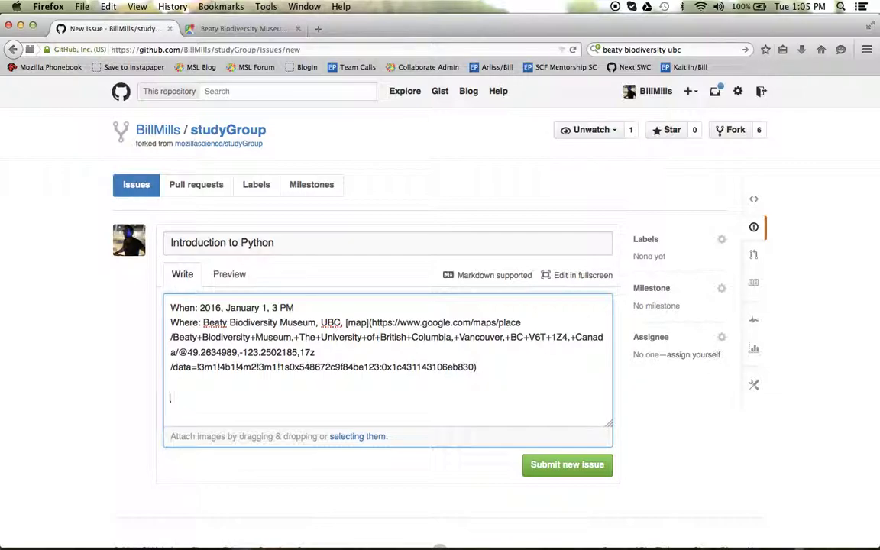
Add the separate paragraph "This event is targeted at beginners - all are welcome!" below the venue line.
key(Return)
key(Return)
text(This event is targeted at beginners - all are welcome!)
key(Return)
key(Return)
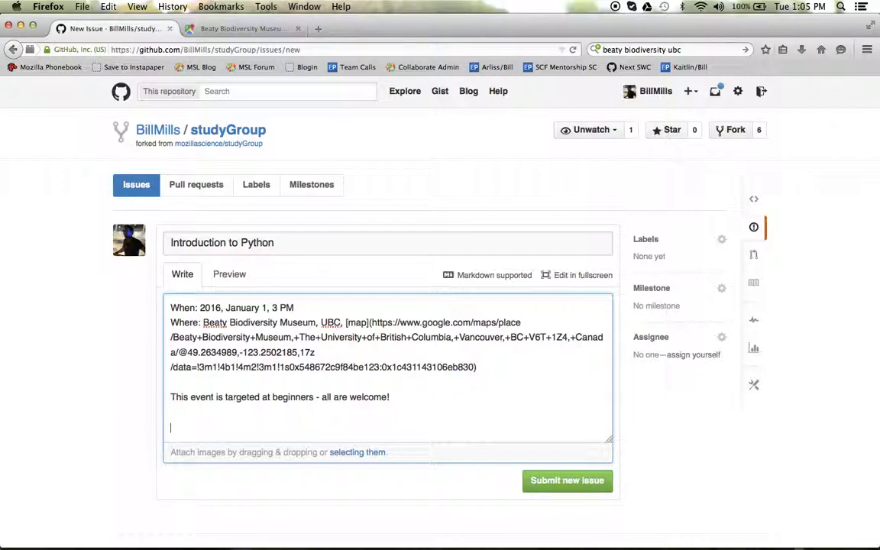
Add the closing paragraph "Make sure python is installed on your laptop beforehand; if you need help or aren't sure, post a comment here.".
text(Make sure python is installed on you)
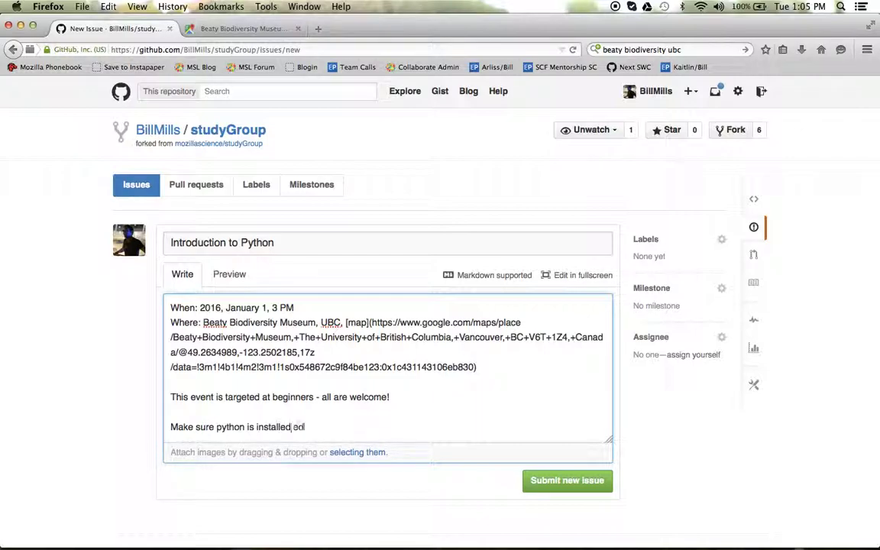
text(r lapyop beforehand; )
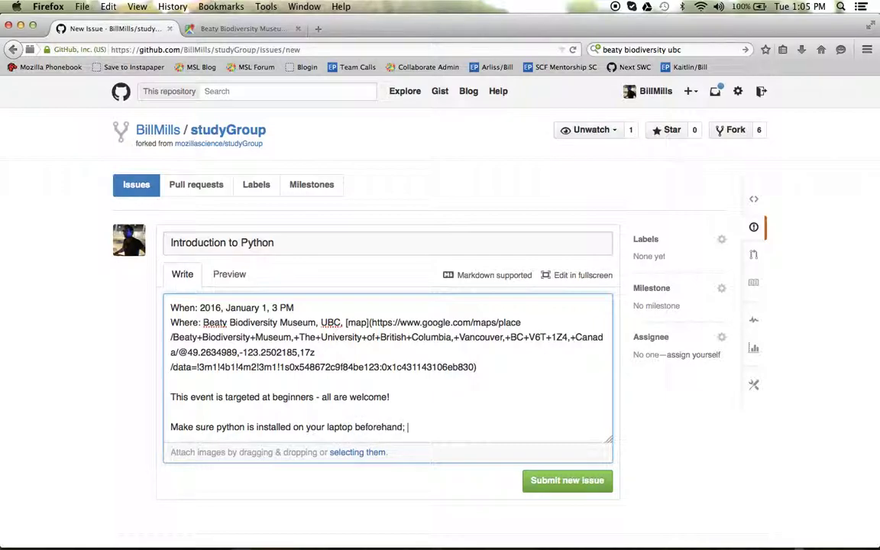
text(if you need help or aren't sure, )
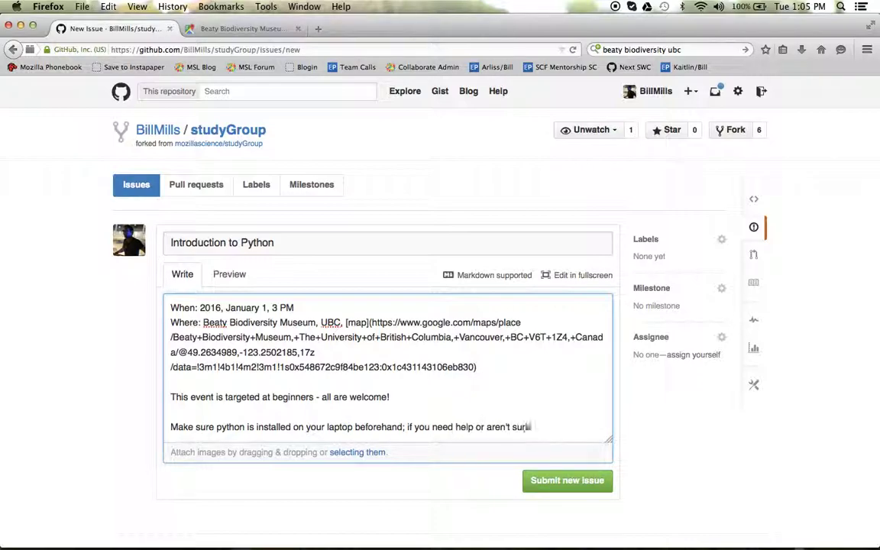
text(post a comment here.)
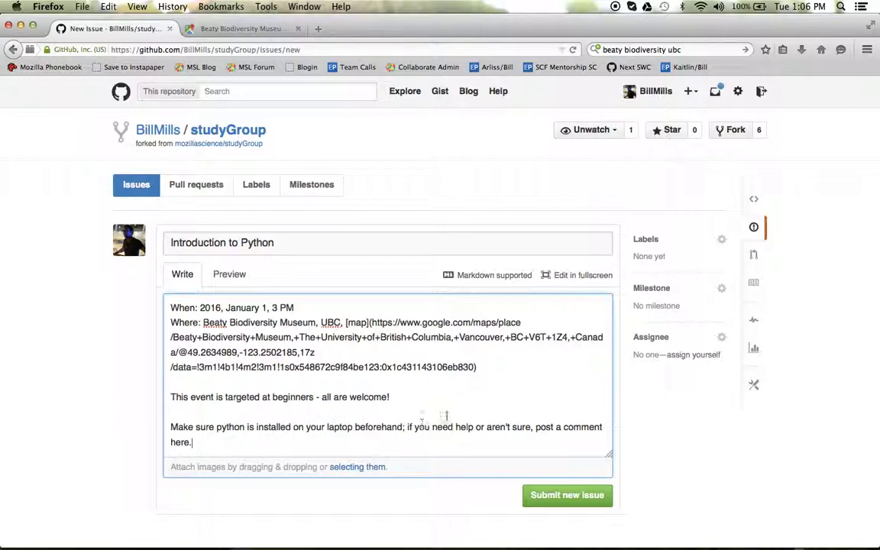
Submit the "Introduction to Python" issue and look over the published page.
scroll(463, 418, down, 1)
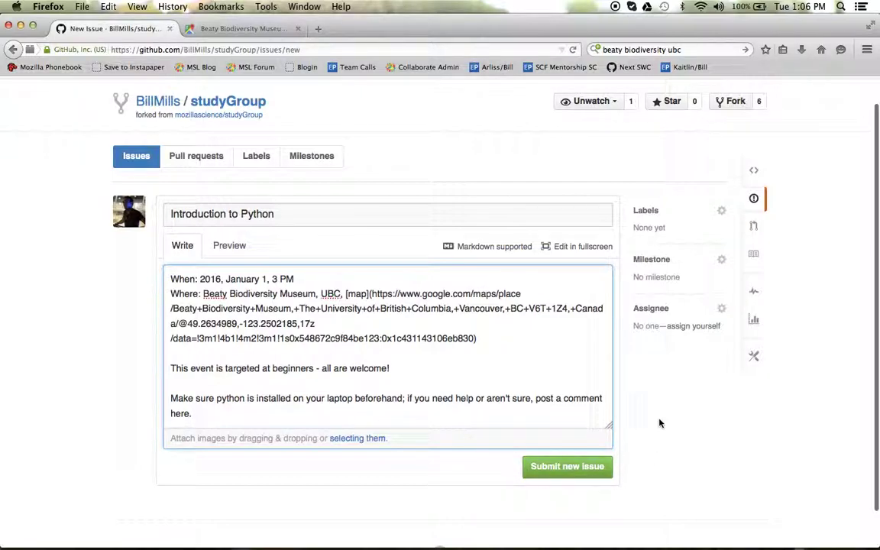
click(569, 467)
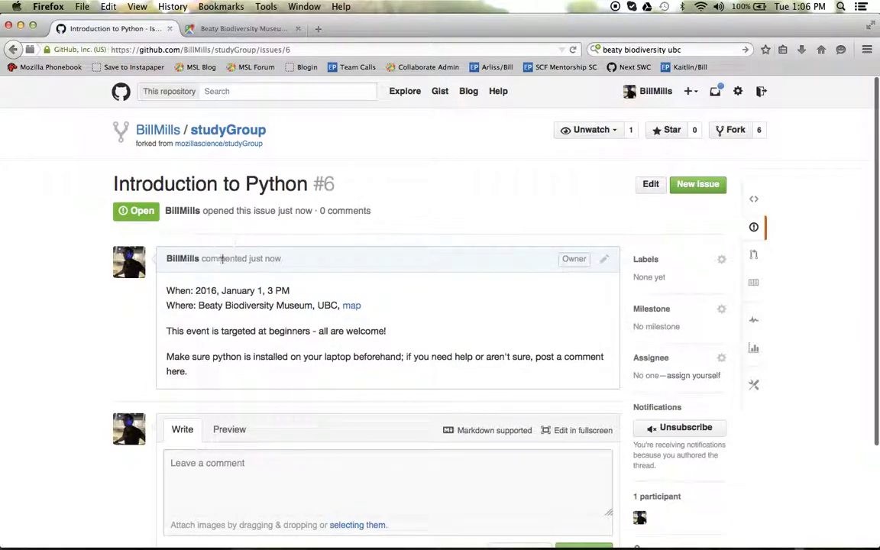
scroll(203, 243, down, 2)
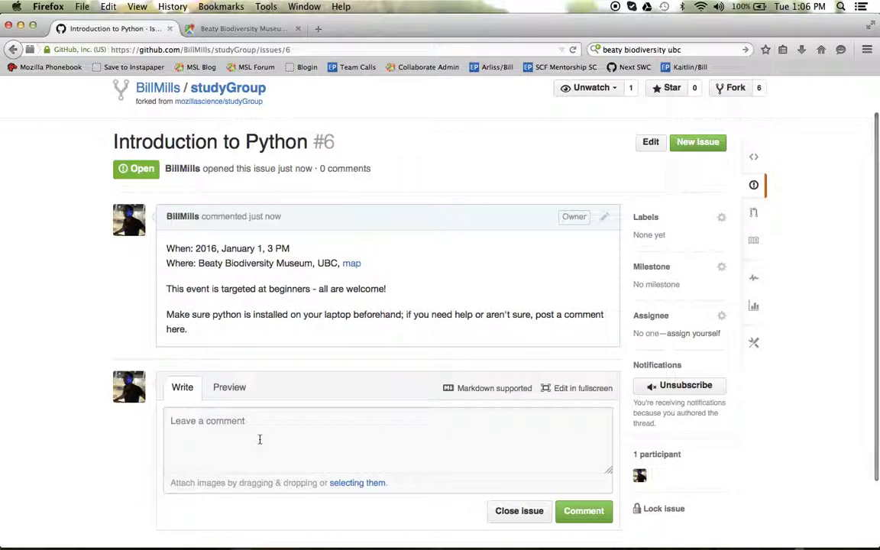
scroll(271, 416, up, 2)
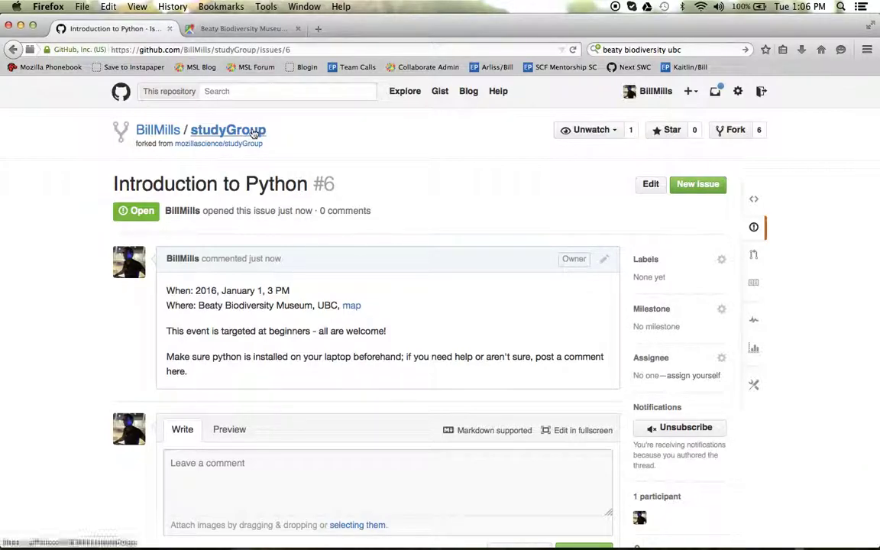
Return to the studyGroup repository's main page and copy the file name template "YYYY-MM-DD-word.markdown" from the README's event instructions.
click(254, 133)
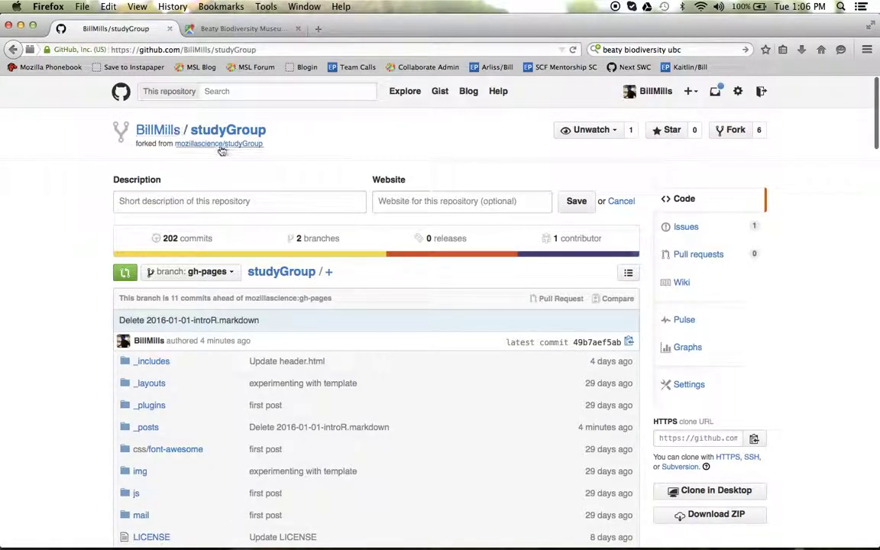
scroll(89, 187, down, 15)
scroll(89, 187, down, 1)
scroll(89, 187, up, 2)
scroll(90, 187, down, 12)
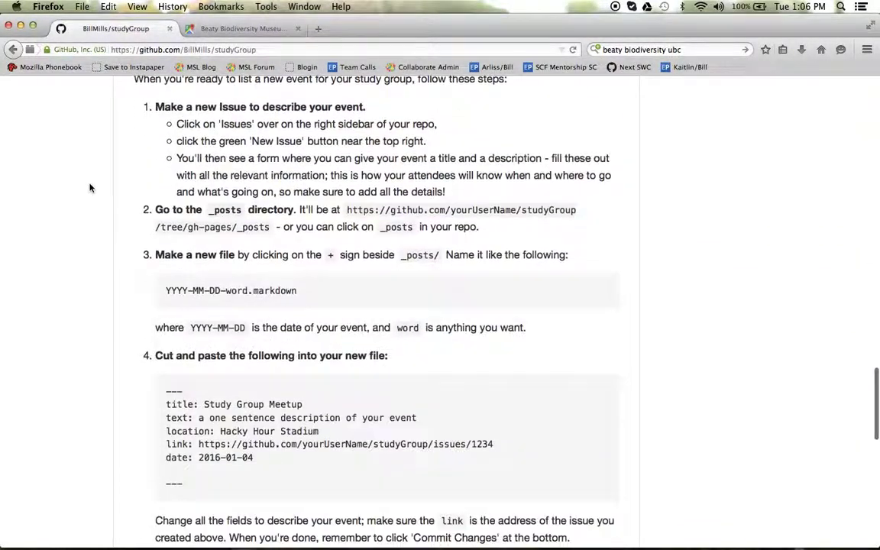
scroll(90, 187, up, 1)
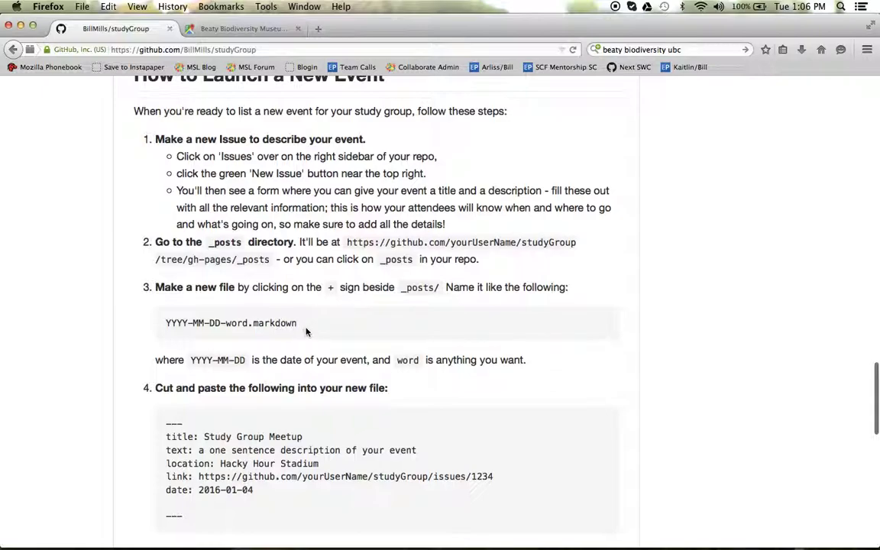
drag(303, 327, 166, 322)
key(super+c)
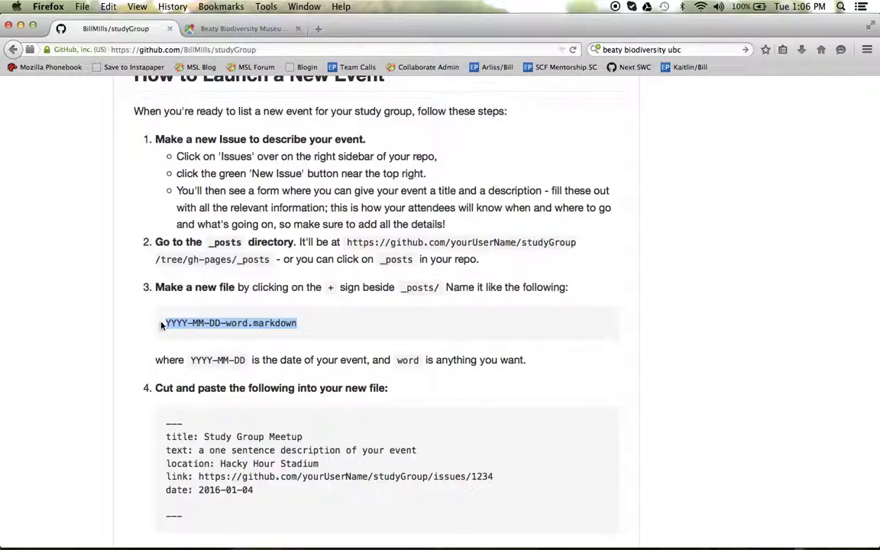
Open the _posts directory from the repository's file list.
scroll(161, 325, up, 15)
scroll(161, 319, up, 15)
scroll(162, 291, down, 2)
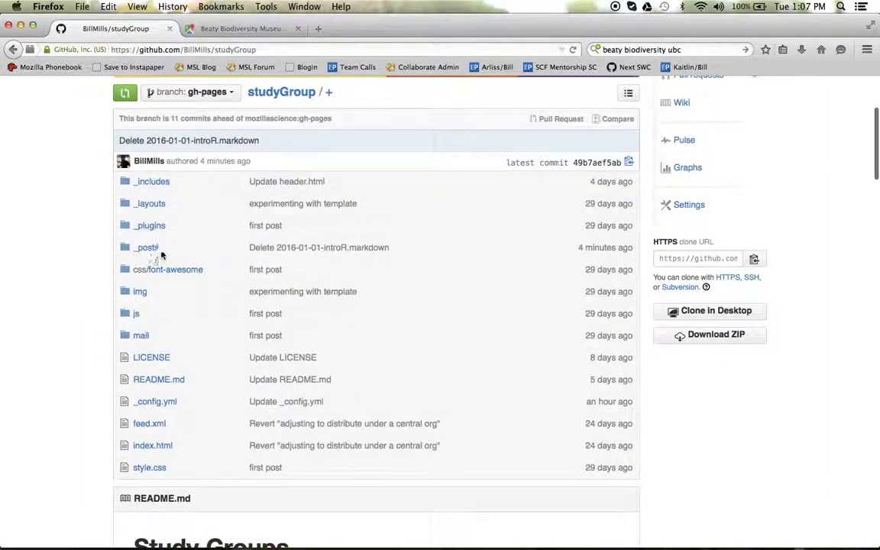
click(152, 251)
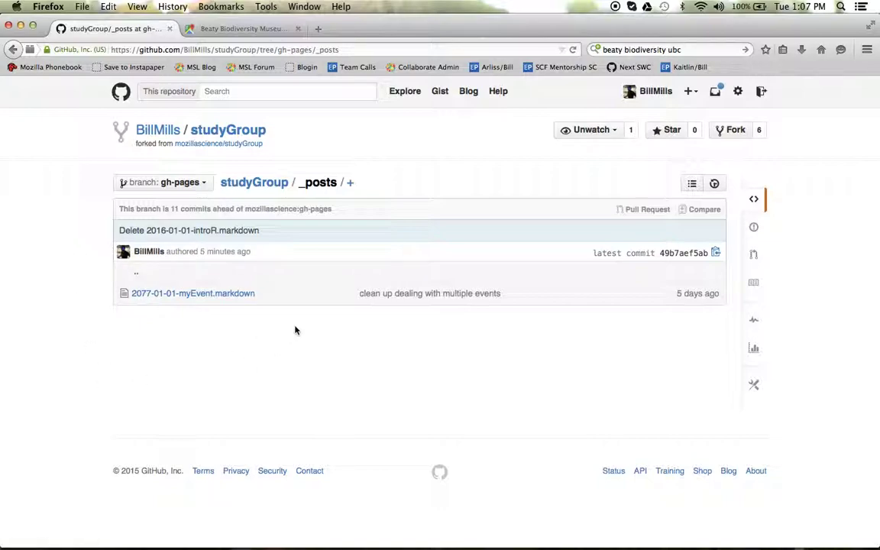
Start a new file in _posts, insert the copied name template and set its date part to 2016-01-01.
click(352, 184)
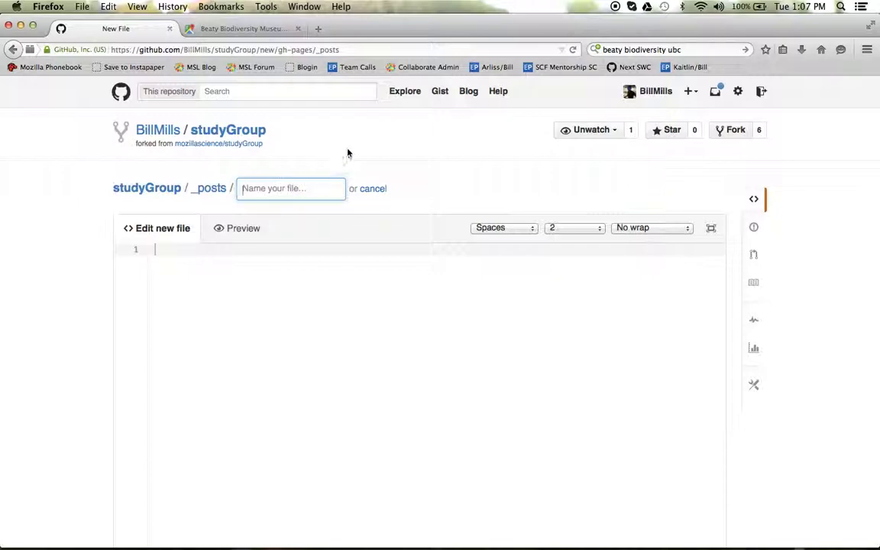
key(super+v)
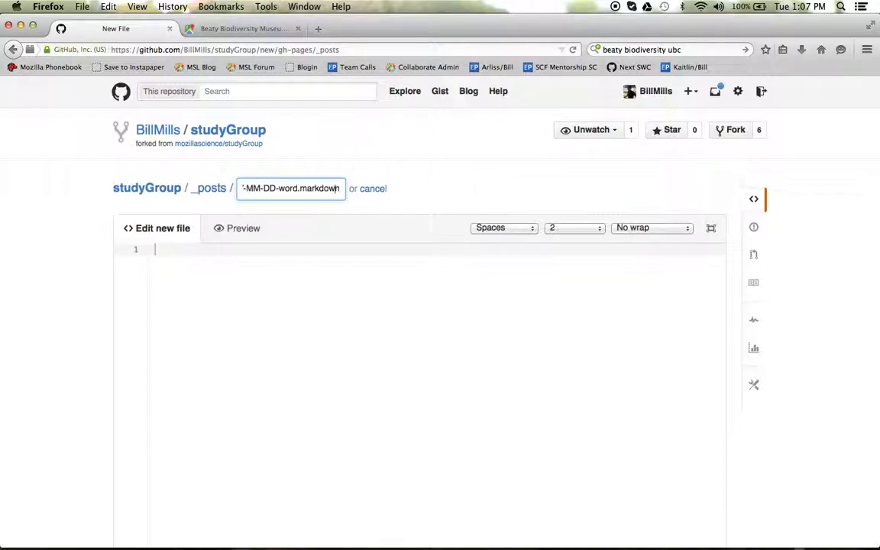
key(Left)
key(Left)
key(Left)
key(Left)
key(Left)
key(Left)
key(Left)
key(Left)
key(Left)
key(Left)
key(Left)
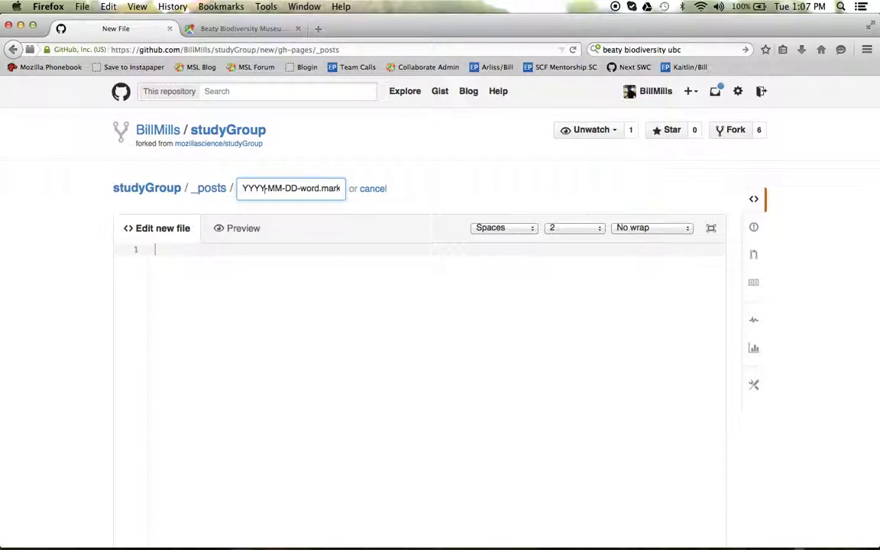
key(Delete)
key(Delete)
key(Delete)
key(Delete)
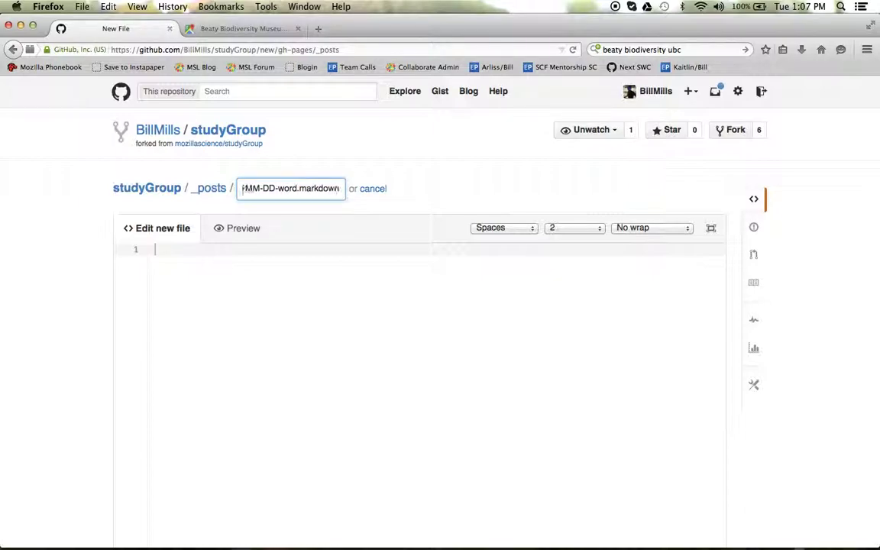
text(2016)
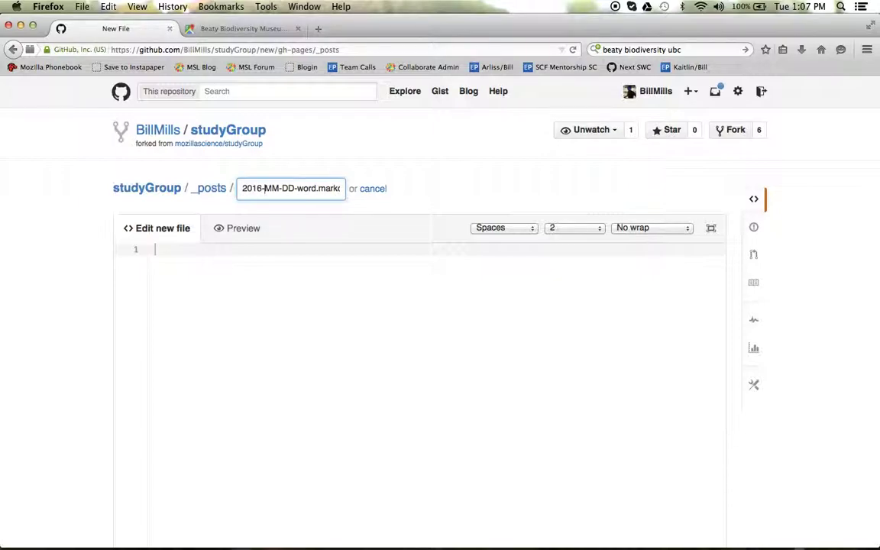
key(BackSpace)
key(BackSpace)
key(BackSpace)
text(01-)
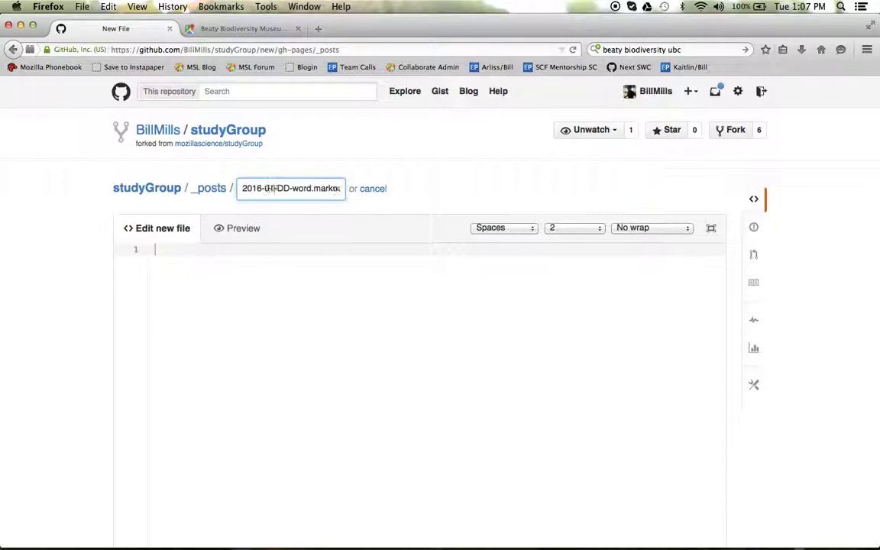
key(Delete)
key(Delete)
text(01)
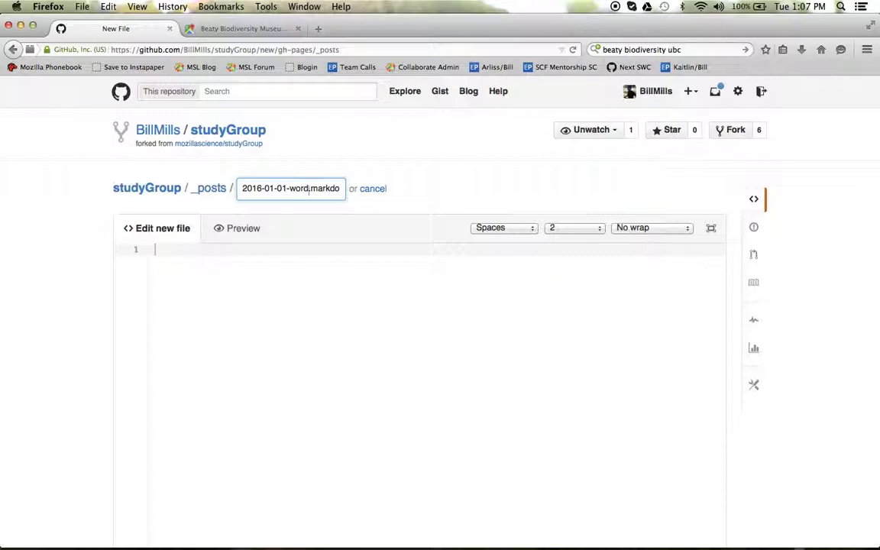
Replace the placeholder "word" in the new file's name with "introPython", keeping the .markdown extension.
key(Delete)
key(Delete)
key(Delete)
key(Delete)
key(Delete)
text(introPython)
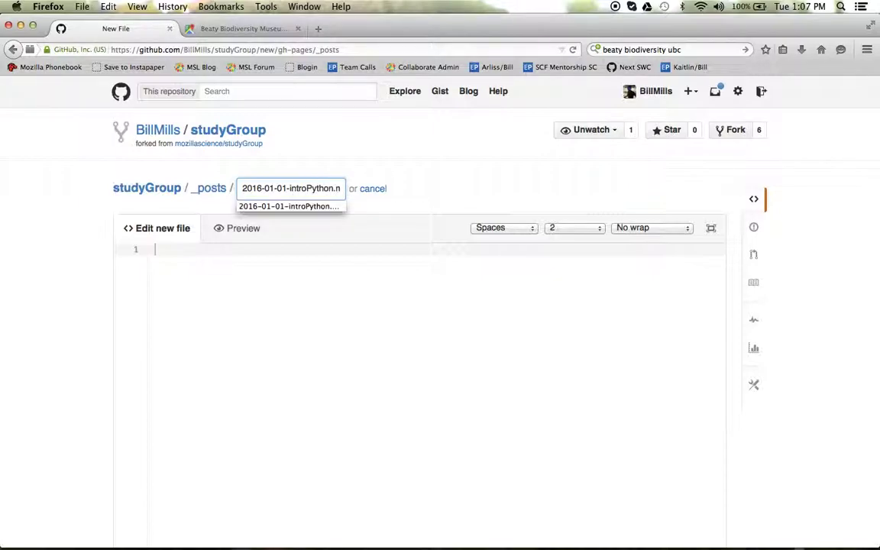
Commit the empty new file directly to the gh-pages branch with the default commit message.
click(61, 277)
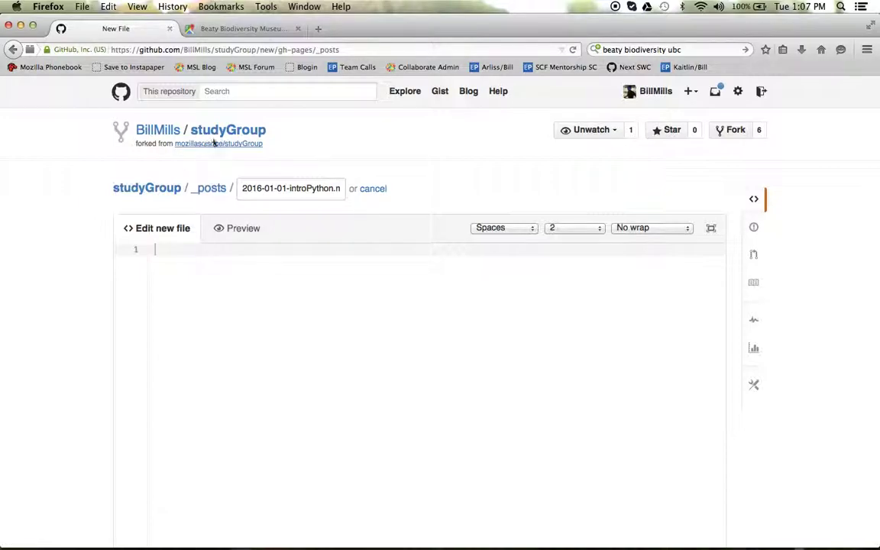
scroll(38, 348, down, 10)
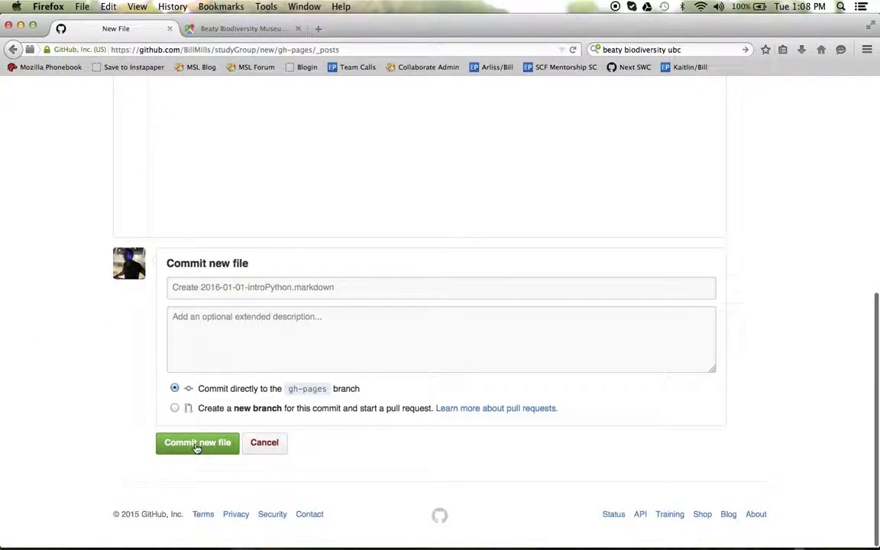
click(197, 447)
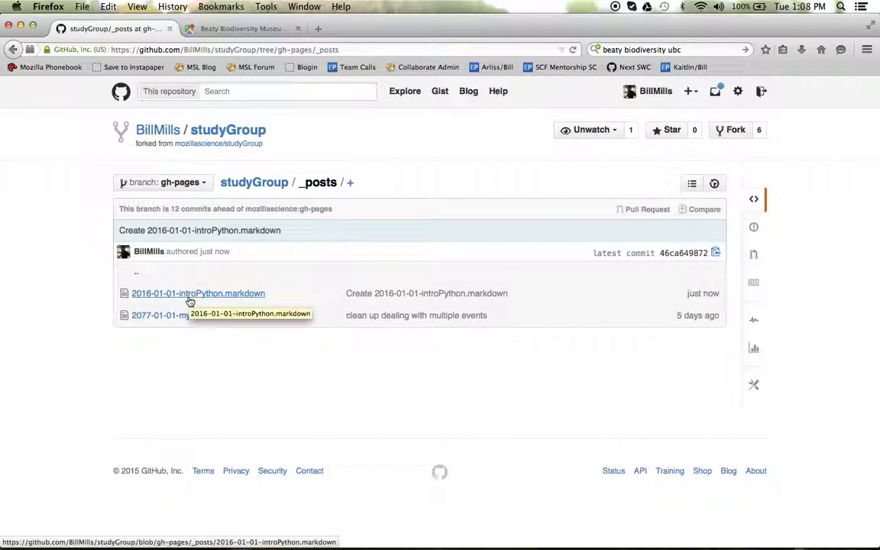
Open the studyGroup repository in a separate browser tab and copy the event template block from step 4 of the README's new event instructions.
right_click(238, 138)
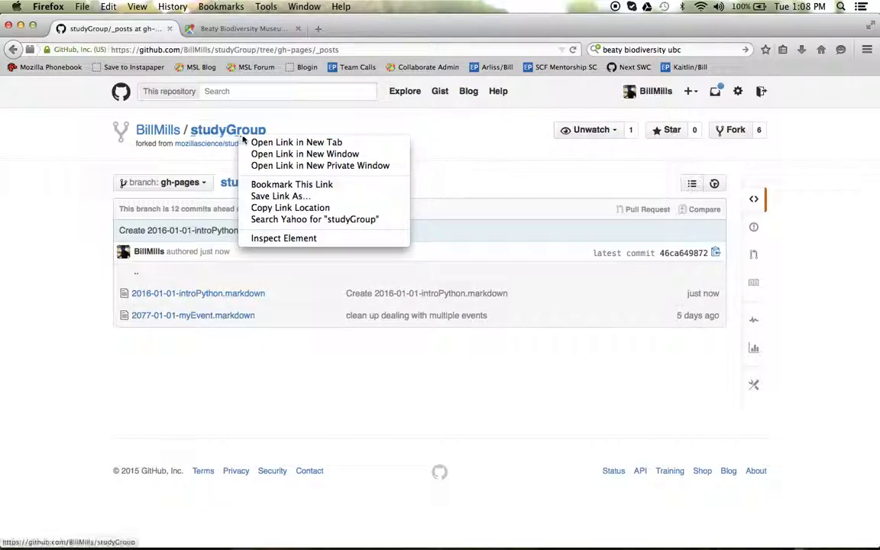
click(279, 143)
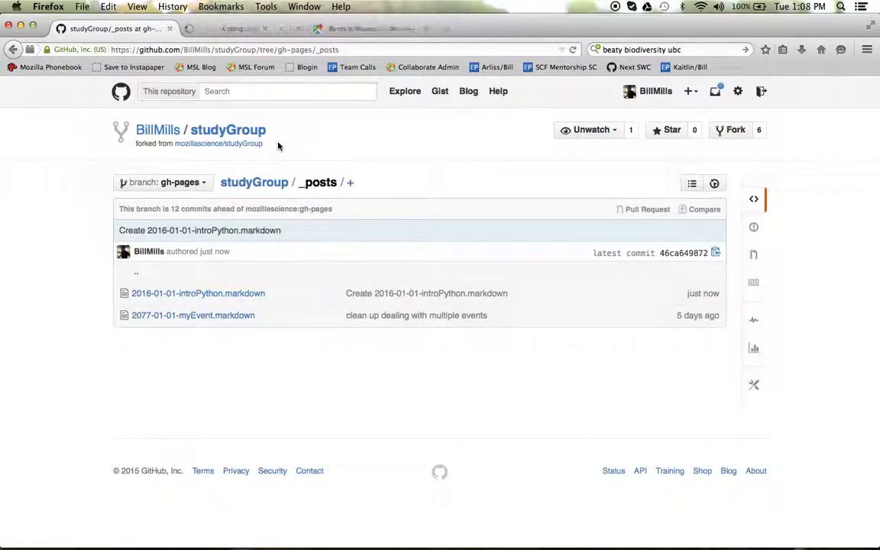
click(229, 28)
scroll(36, 247, down, 20)
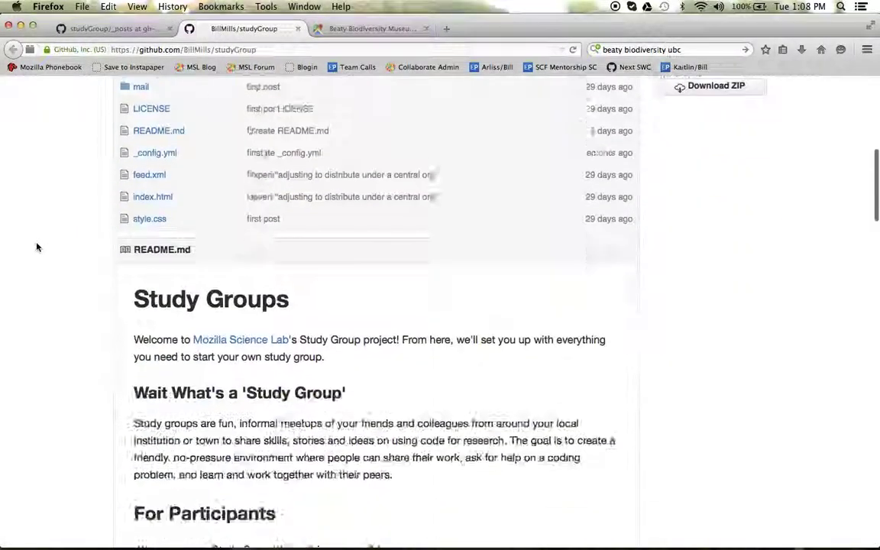
scroll(35, 246, down, 10)
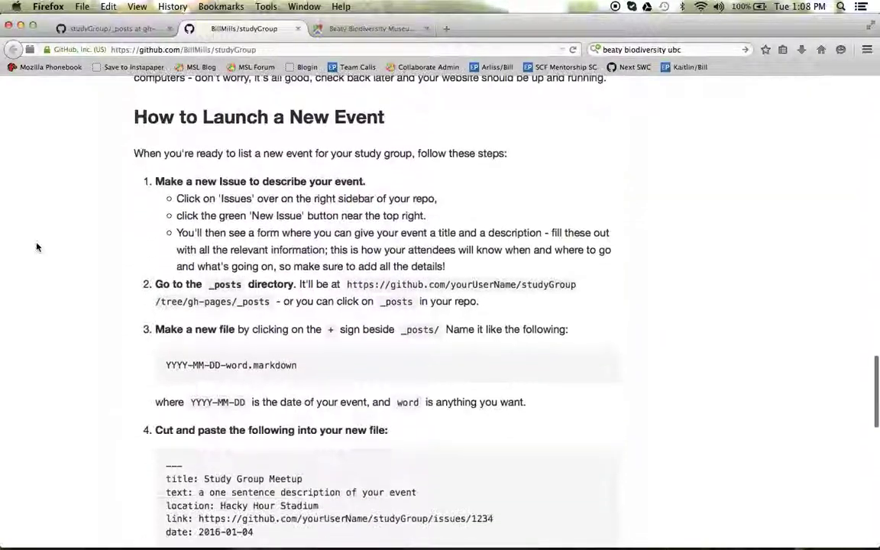
scroll(36, 246, down, 2)
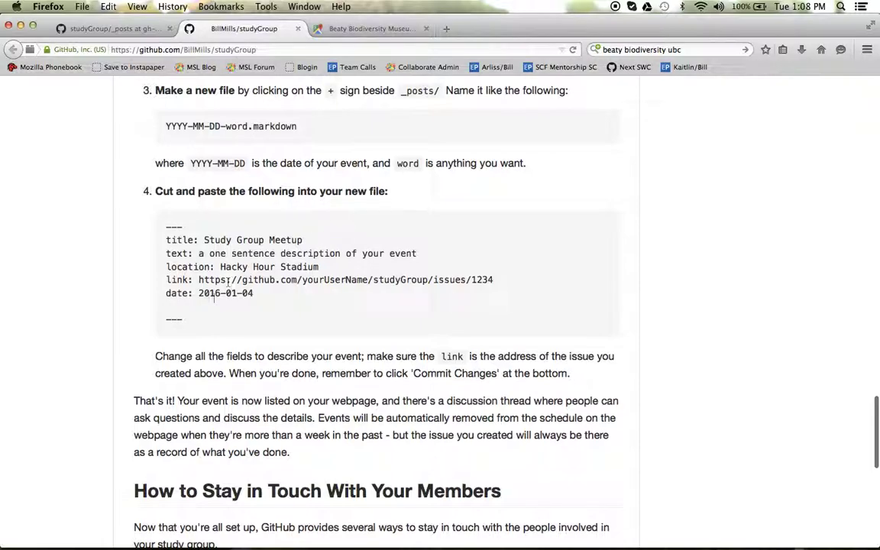
drag(192, 320, 149, 233)
key(super+c)
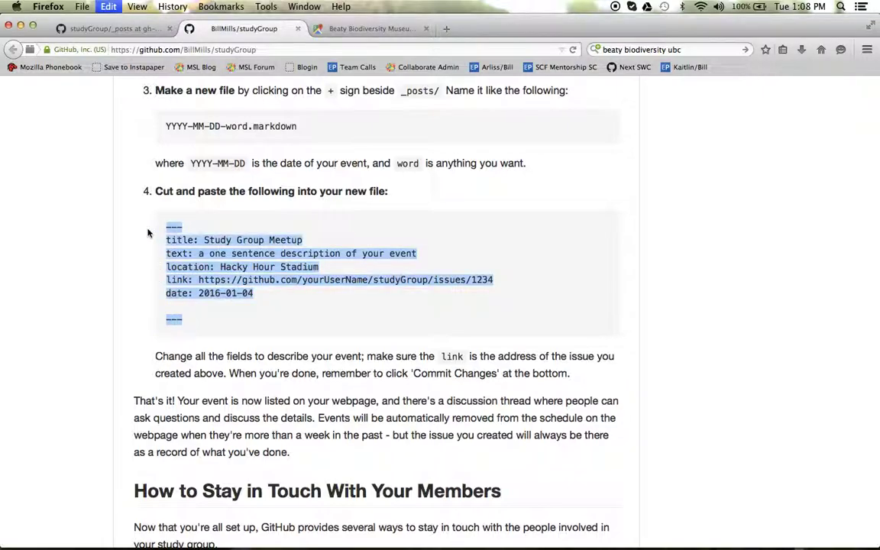
Open 2016-01-01-introPython.markdown for editing and paste the copied event template into it.
click(116, 31)
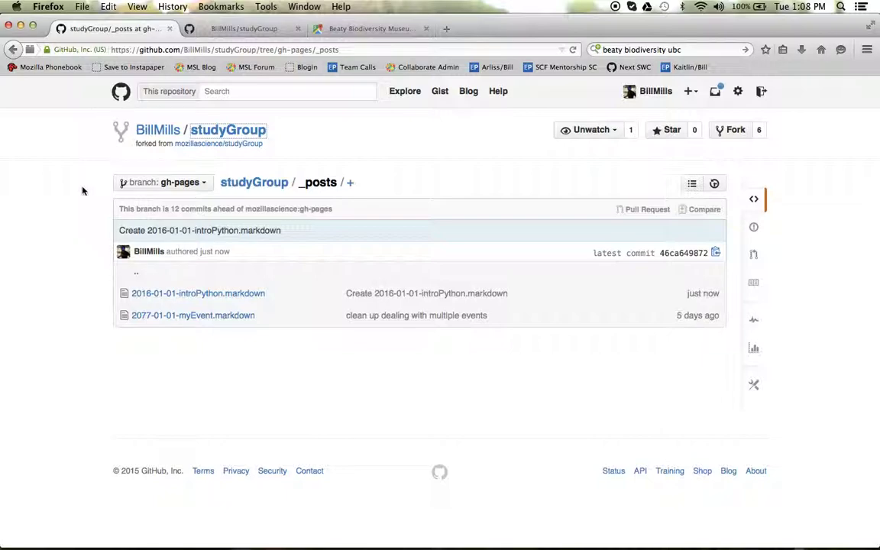
click(223, 296)
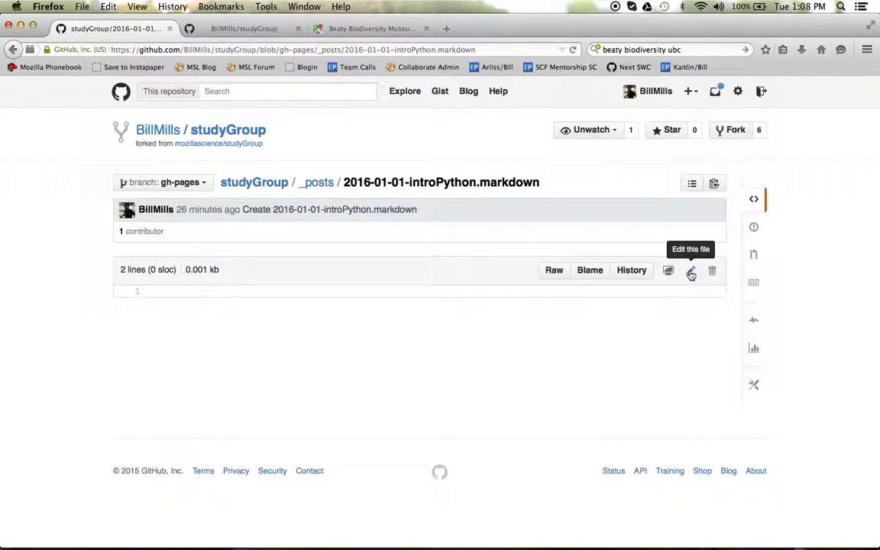
click(690, 273)
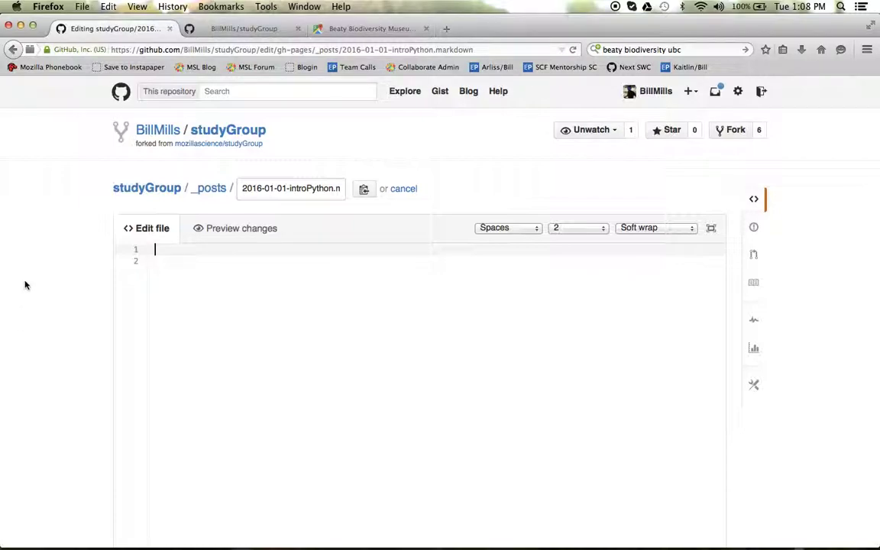
key(super+v)
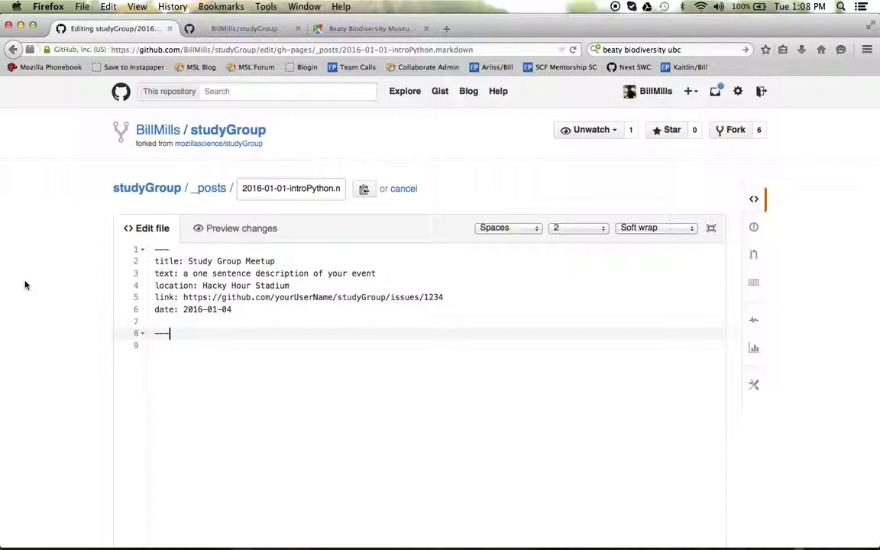
Replace the placeholder value of the title field with "Introduction to Python".
key(Up)
key(Up)
key(Up)
key(Up)
key(Up)
key(Up)
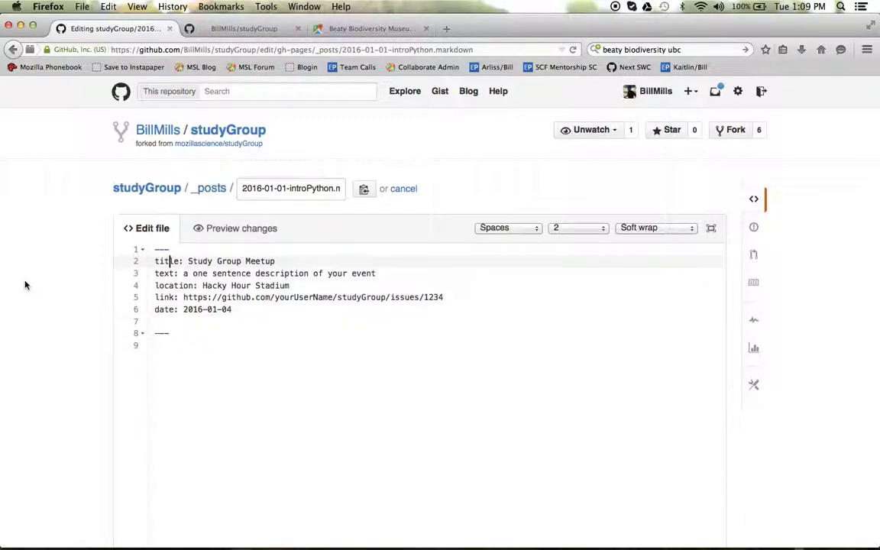
key(Right)
key(Right)
key(Right)
key(BackSpace)
key(BackSpace)
key(BackSpace)
key(BackSpace)
key(BackSpace)
key(BackSpace)
key(BackSpace)
key(BackSpace)
key(BackSpace)
key(BackSpace)
key(BackSpace)
key(BackSpace)
key(BackSpace)
key(BackSpace)
key(BackSpace)
key(BackSpace)
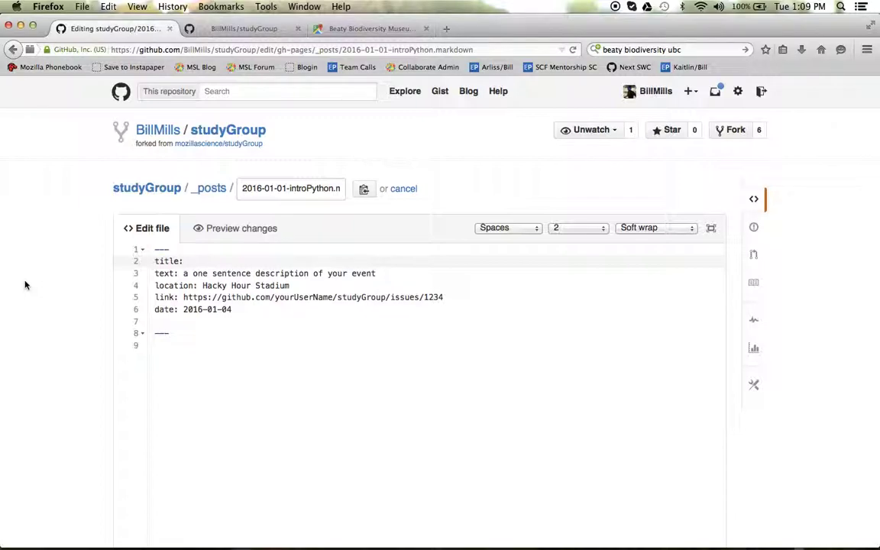
text(Introduction to Python)
Replace the text field's placeholder with the presenter's first name followed by "is introducing python to new users.".
click(295, 272)
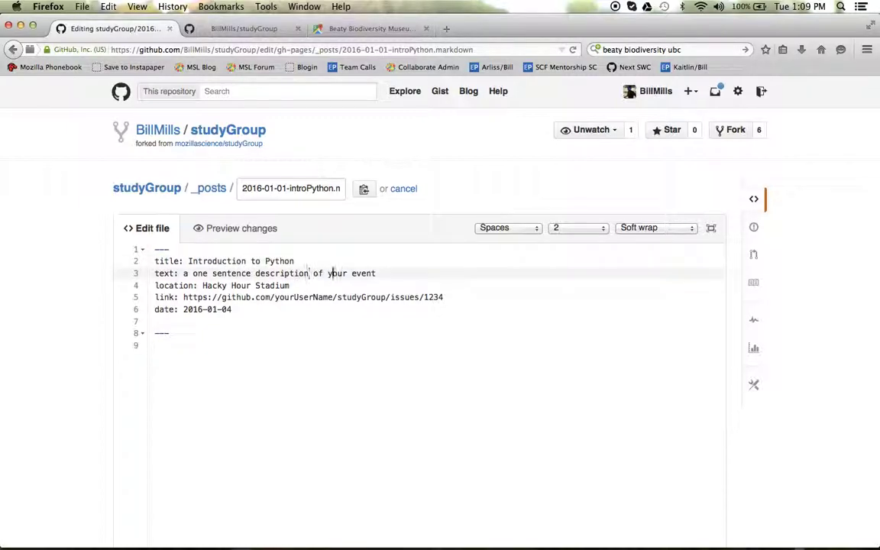
key(BackSpace)
key(BackSpace)
key(BackSpace)
key(BackSpace)
key(BackSpace)
key(BackSpace)
key(BackSpace)
key(BackSpace)
key(BackSpace)
key(BackSpace)
key(BackSpace)
key(BackSpace)
key(BackSpace)
key(BackSpace)
key(BackSpace)
key(BackSpace)
key(BackSpace)
key(BackSpace)
key(BackSpace)
key(BackSpace)
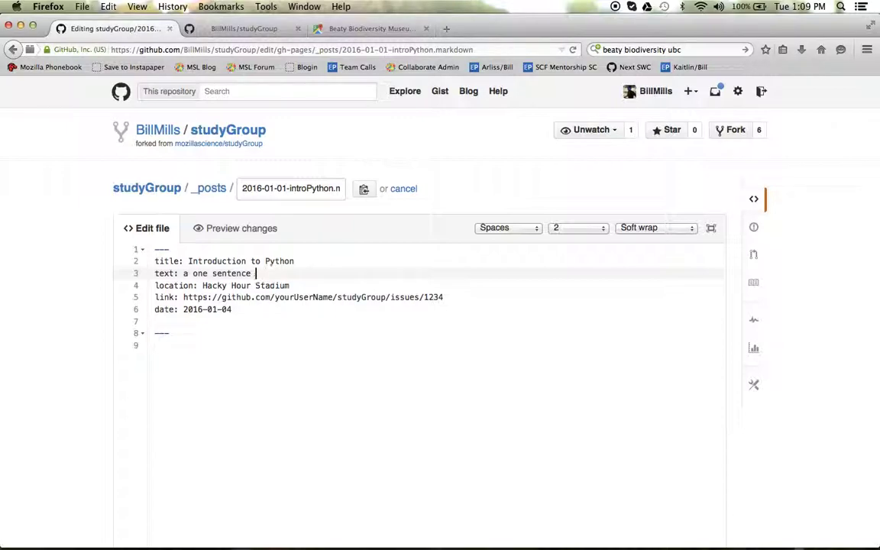
key(BackSpace)
text(Bill is introduc)
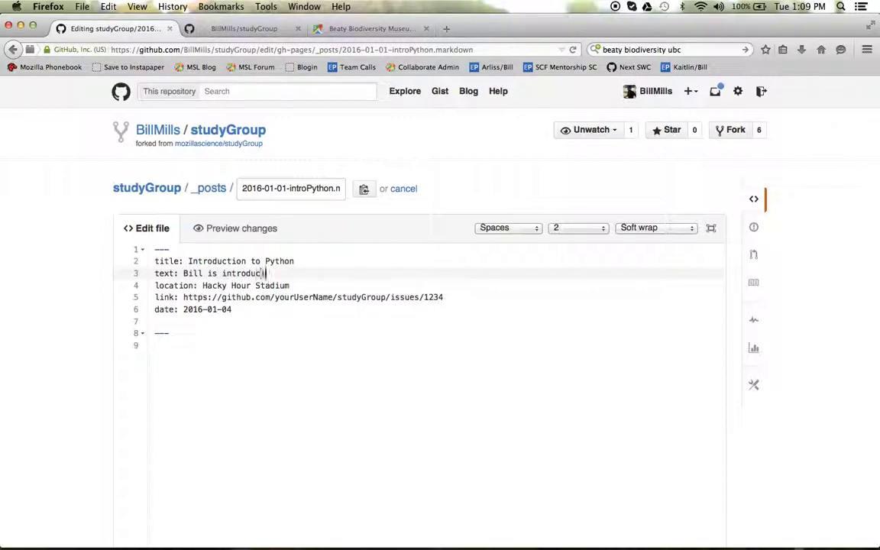
text(ing python to the users,)
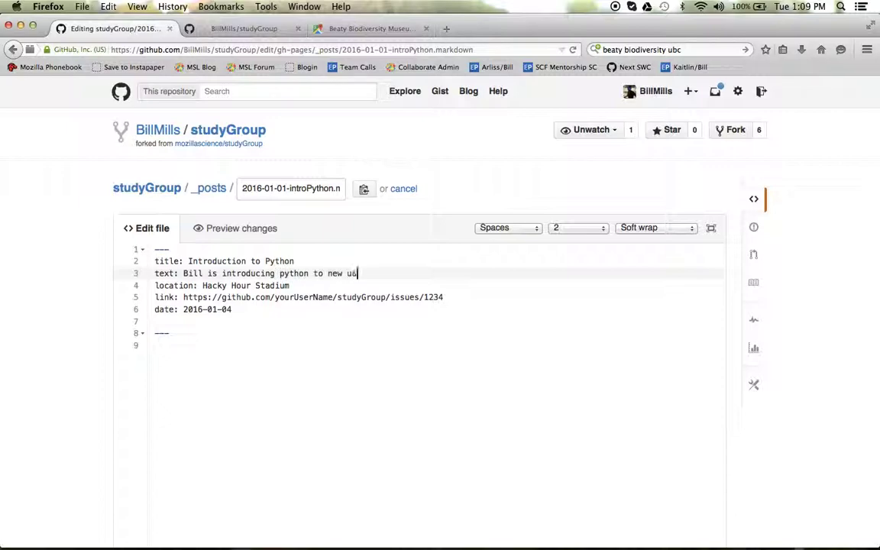
Replace the placeholder value of the location field with "Beaty Biodiversity Museum".
key(Down)
key(BackSpace)
key(BackSpace)
key(BackSpace)
key(BackSpace)
key(BackSpace)
key(BackSpace)
key(BackSpace)
key(BackSpace)
key(BackSpace)
key(BackSpace)
key(BackSpace)
key(BackSpace)
key(BackSpace)
key(BackSpace)
key(BackSpace)
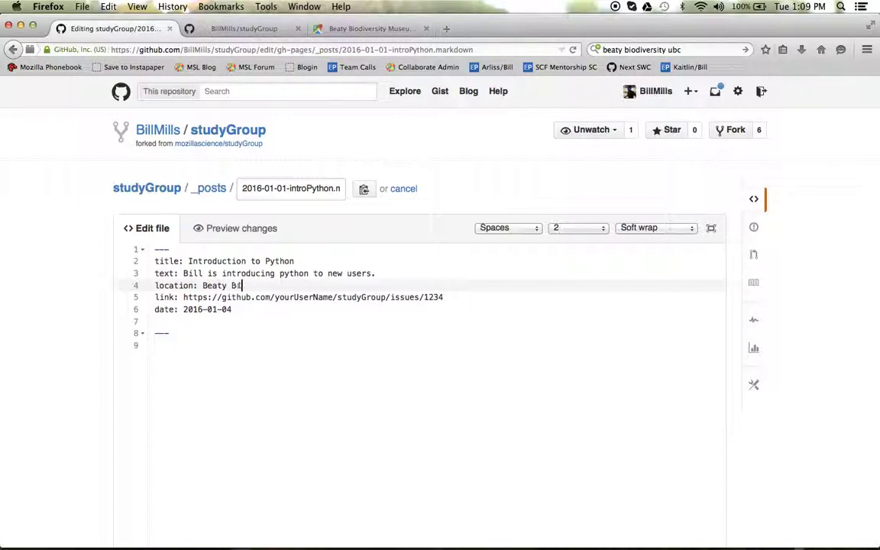
text(Beaty Biodiversity Museum)
Clear the placeholder issue address from the link field.
key(Down)
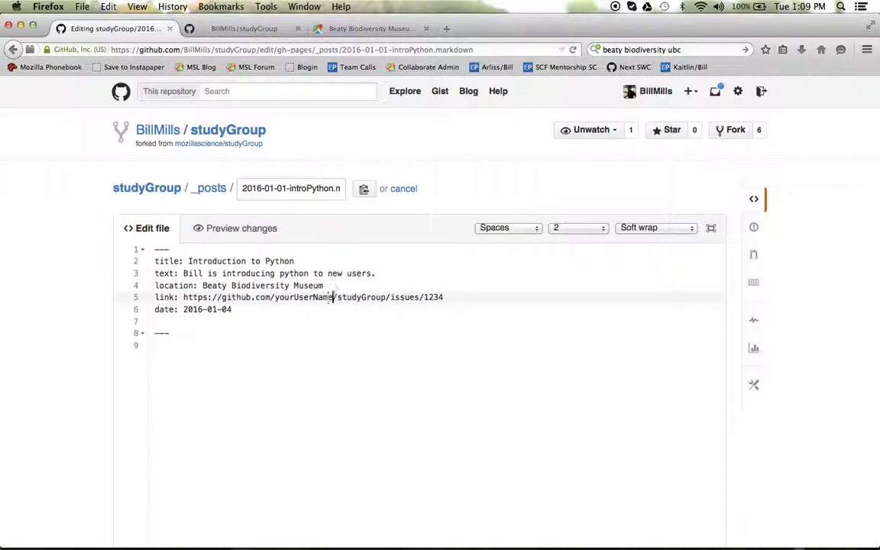
key(BackSpace)
key(BackSpace)
key(BackSpace)
key(BackSpace)
key(BackSpace)
key(BackSpace)
key(BackSpace)
key(BackSpace)
key(BackSpace)
key(BackSpace)
key(BackSpace)
key(BackSpace)
key(BackSpace)
key(BackSpace)
key(BackSpace)
key(BackSpace)
key(BackSpace)
key(BackSpace)
key(BackSpace)
key(BackSpace)
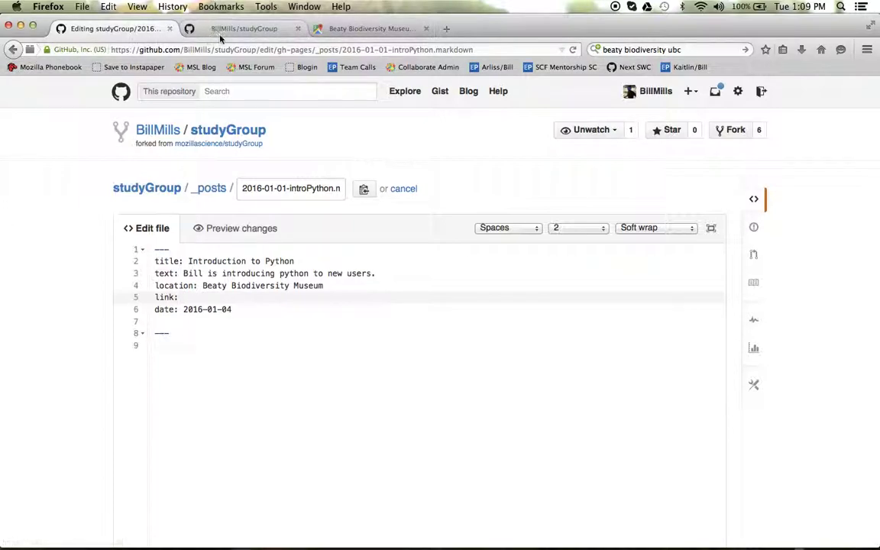
Open the "Introduction to Python" issue from the studyGroup issue list in the other tab and copy its web address.
click(241, 29)
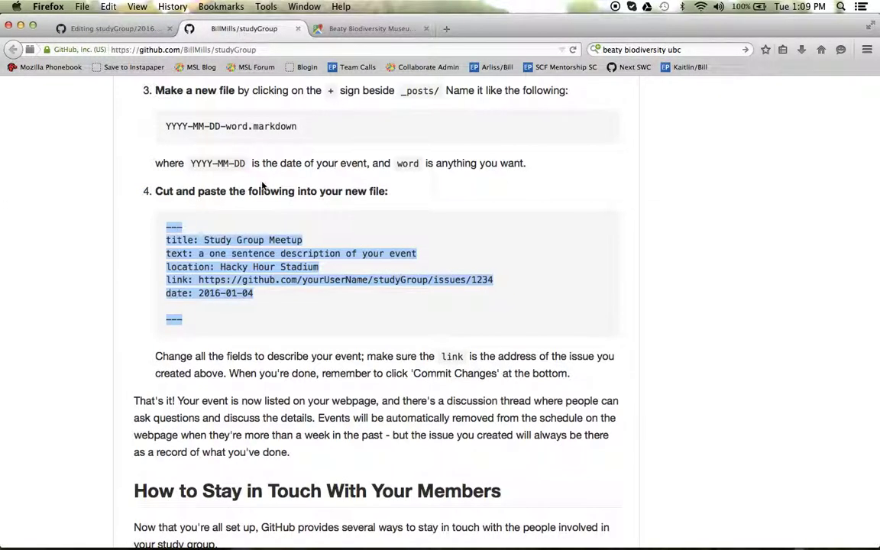
scroll(257, 189, up, 10)
scroll(258, 189, up, 15)
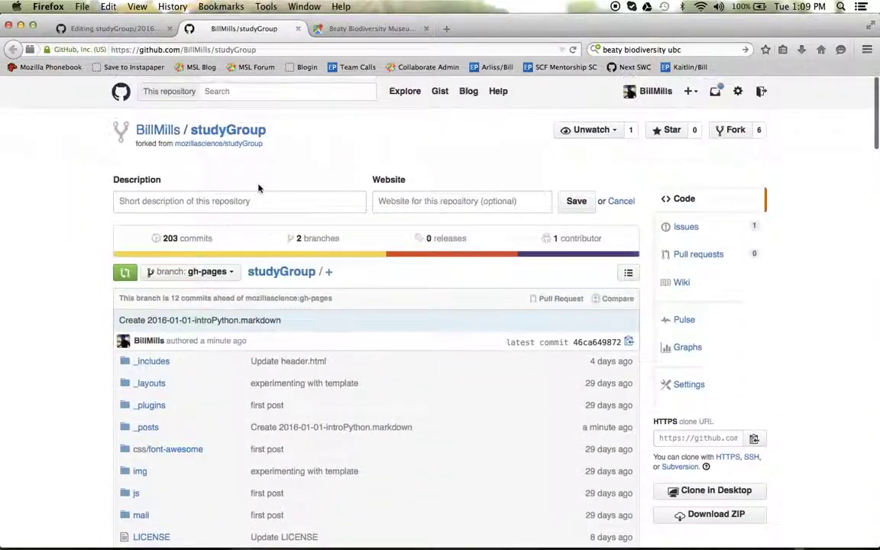
click(686, 227)
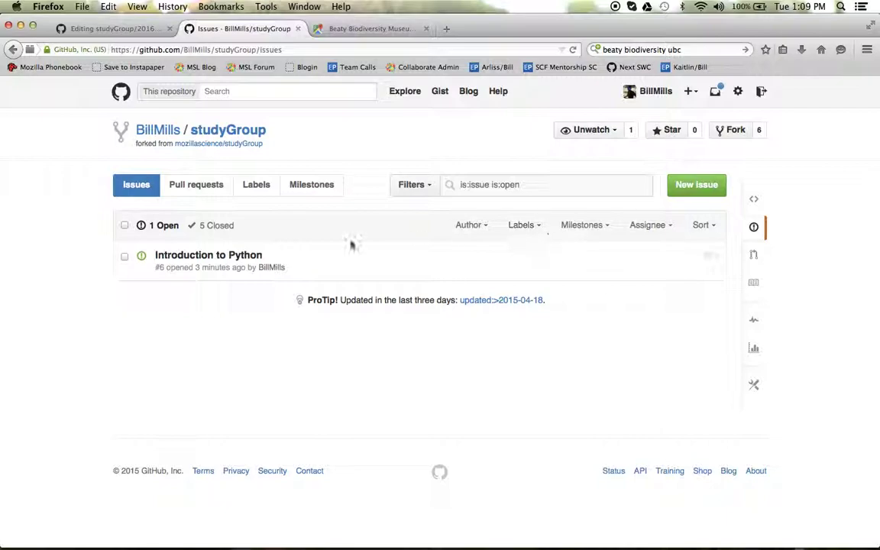
click(242, 259)
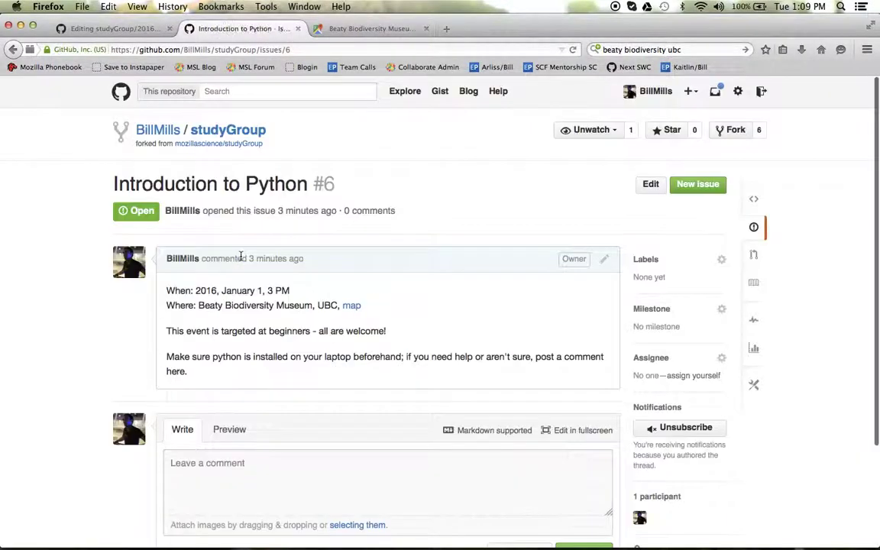
click(299, 51)
key(super+c)
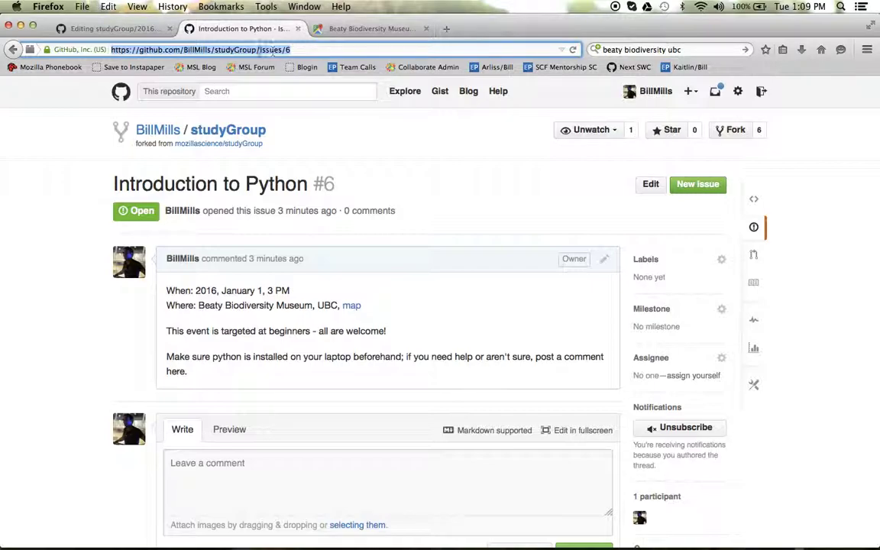
Paste the copied issue address into the link field of the 2016-01-01-introPython.markdown post.
click(115, 29)
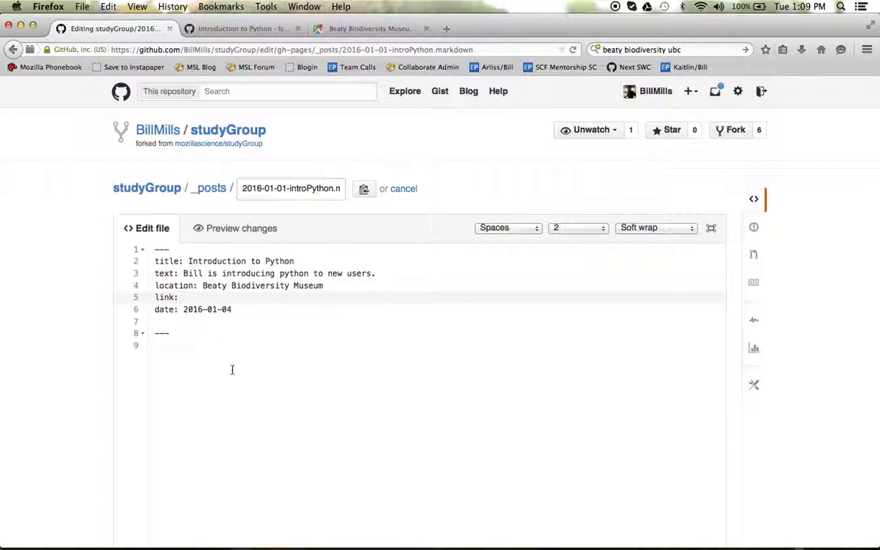
key(super+v)
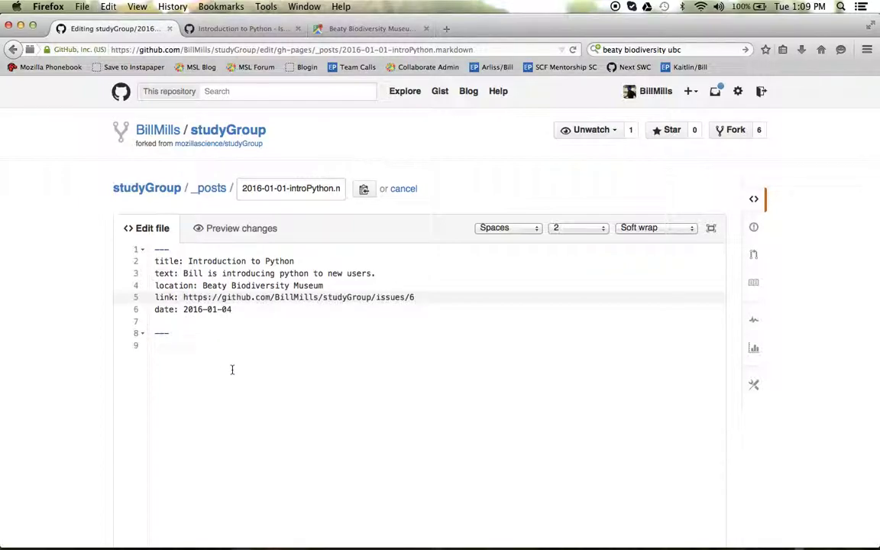
Set the post's date to 2016-01-01 and commit the file directly to the gh-pages branch.
key(Down)
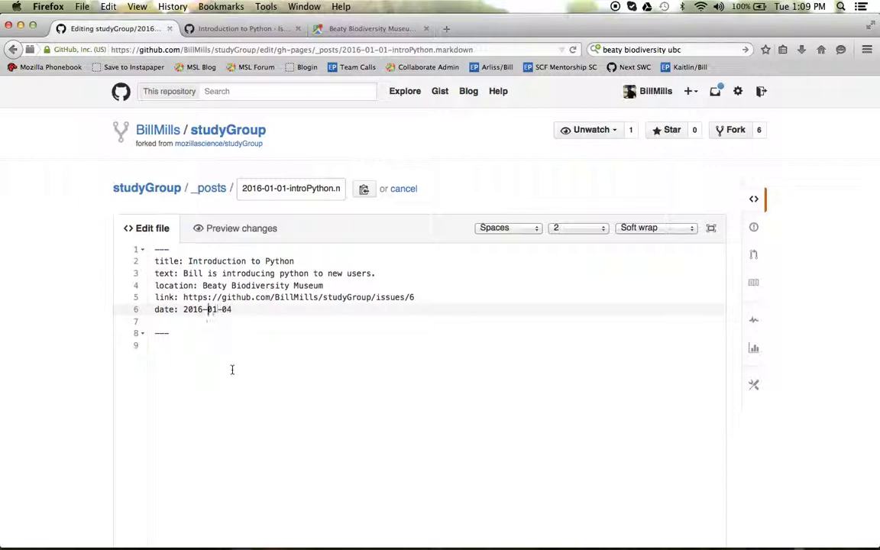
key(Right)
key(Right)
key(Right)
key(Right)
key(Left)
key(Left)
key(Left)
key(Left)
key(Right)
key(Right)
scroll(32, 328, down, 10)
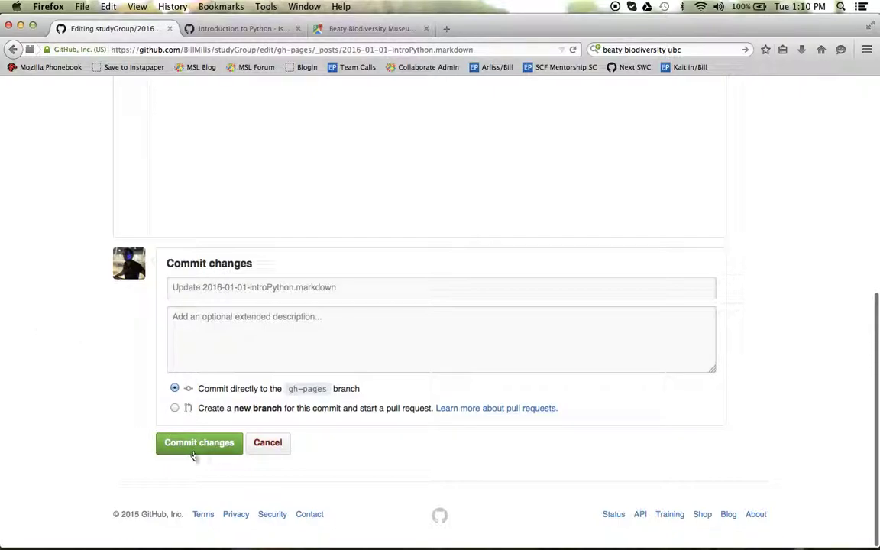
click(200, 444)
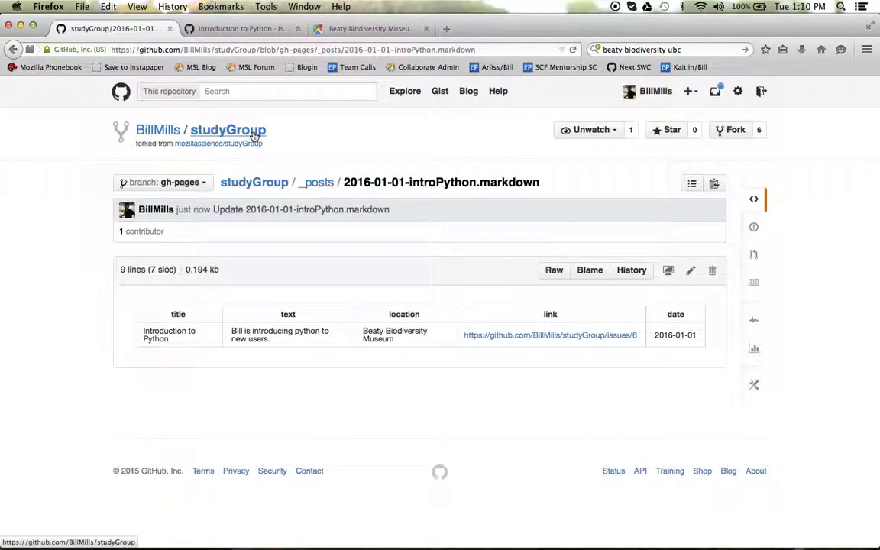
Open the published GitHub Pages site from the studyGroup repository's settings and view its Events section.
click(220, 28)
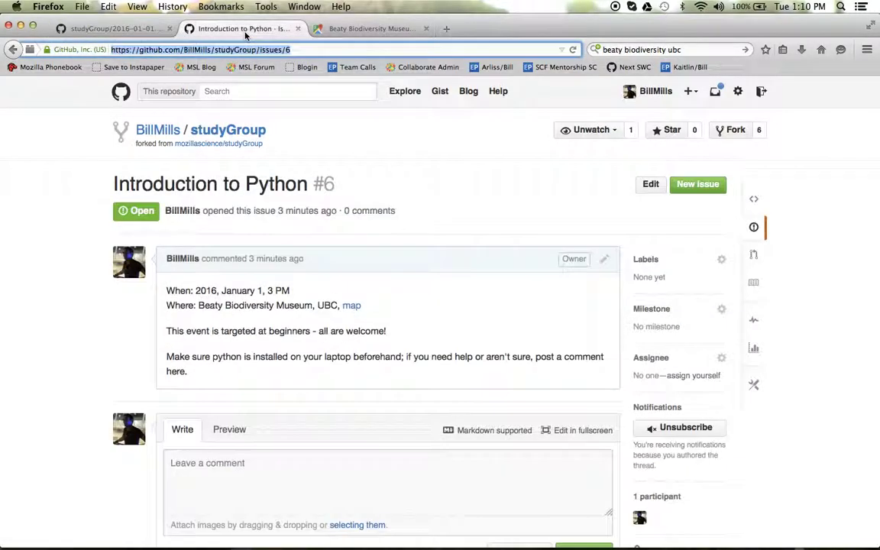
click(226, 129)
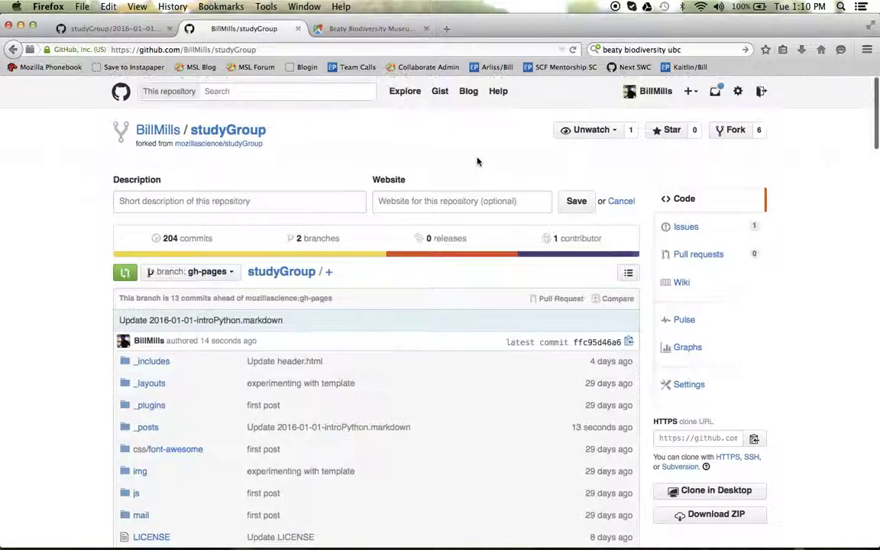
click(689, 384)
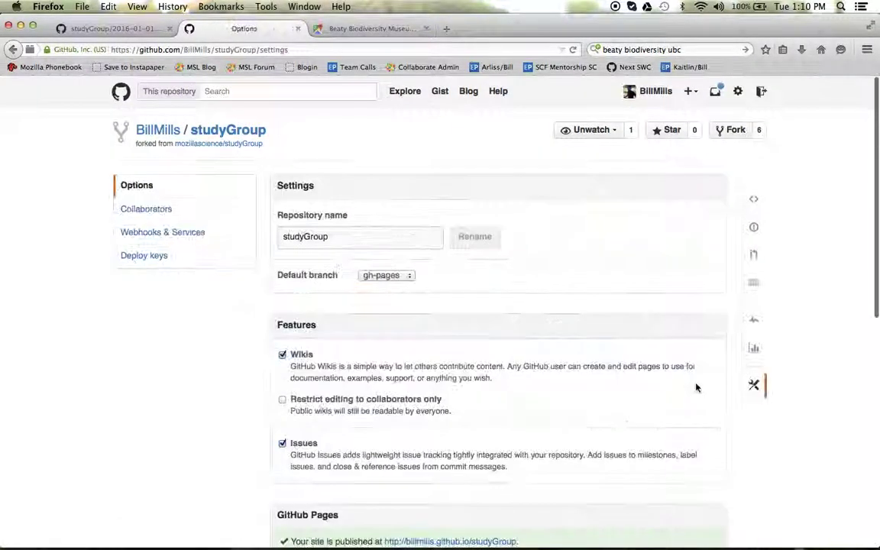
scroll(653, 367, down, 2)
scroll(517, 364, down, 1)
scroll(515, 365, up, 4)
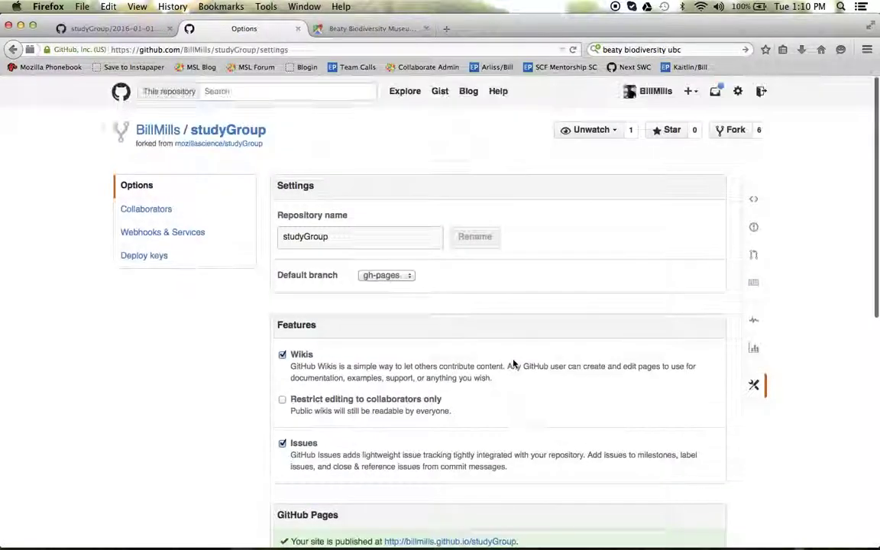
scroll(513, 366, down, 4)
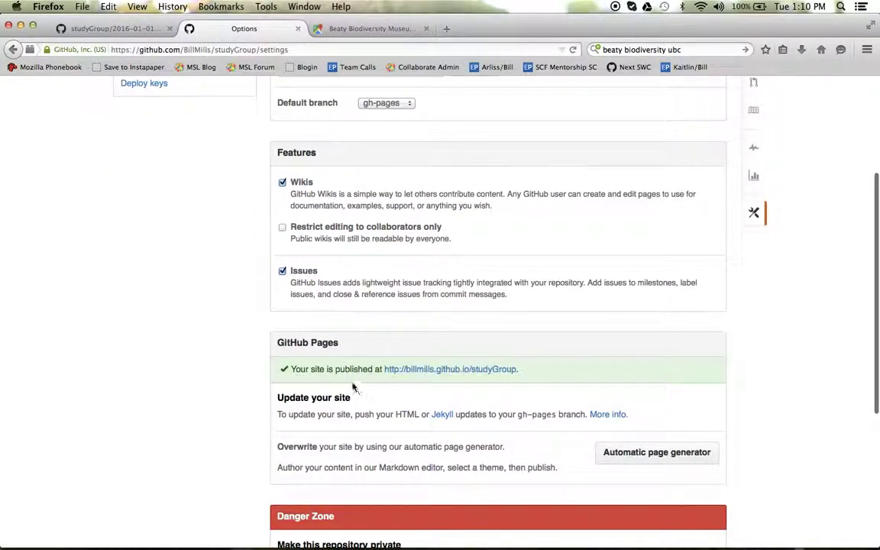
click(450, 371)
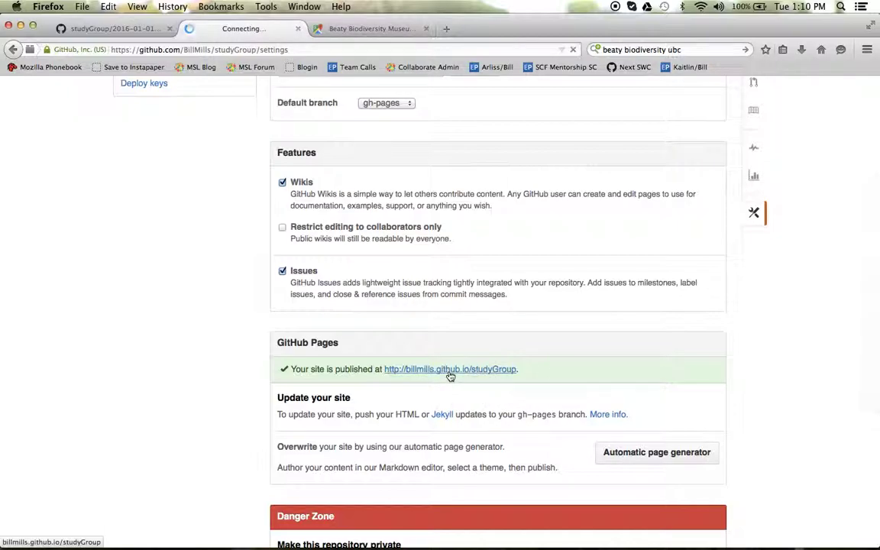
scroll(106, 240, down, 15)
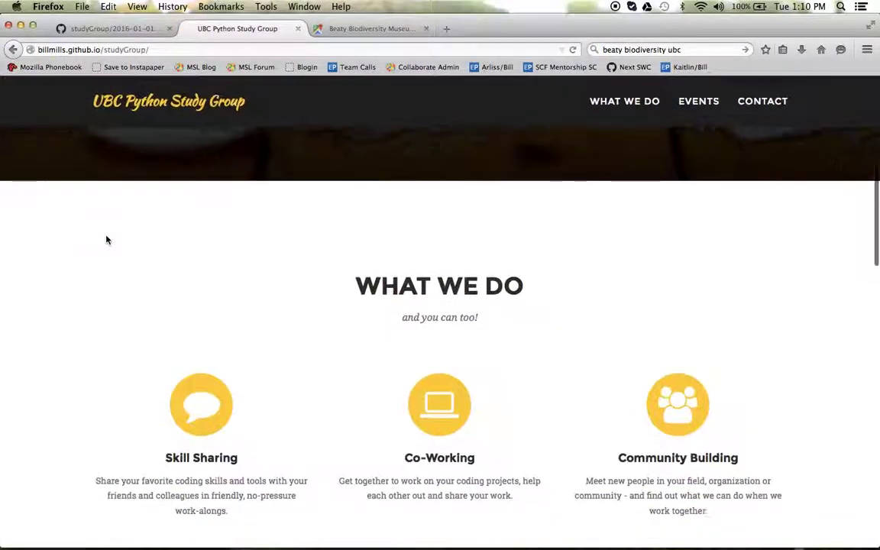
scroll(106, 240, down, 4)
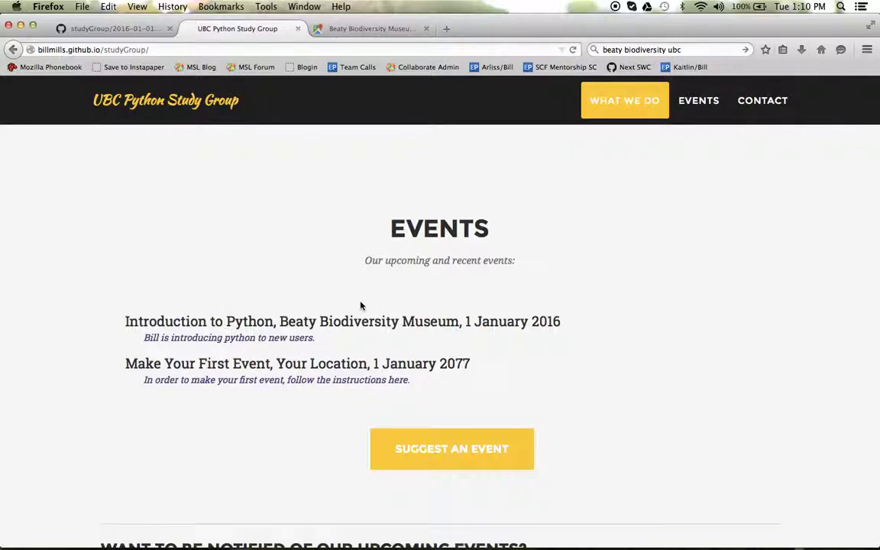
Follow the "Introduction to Python" event's link to check the issue it leads to, and return to the site.
click(320, 326)
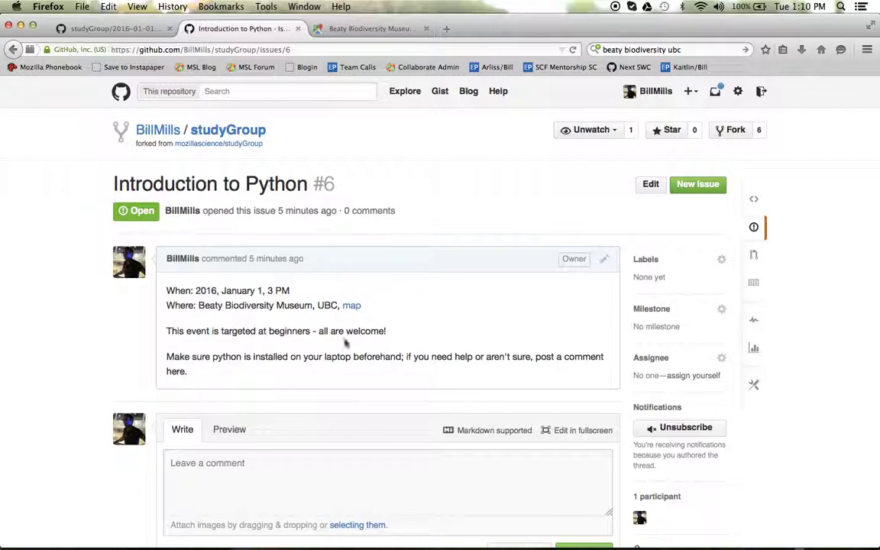
scroll(346, 344, down, 3)
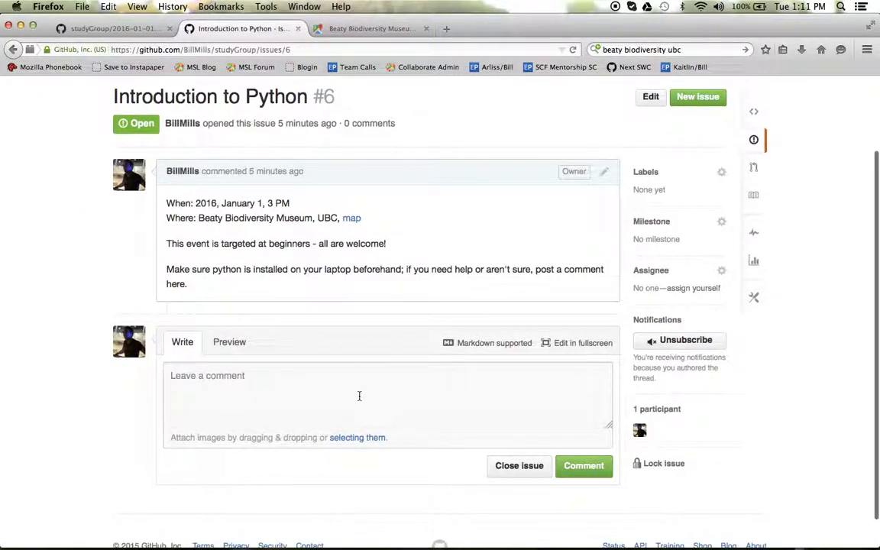
scroll(360, 395, up, 3)
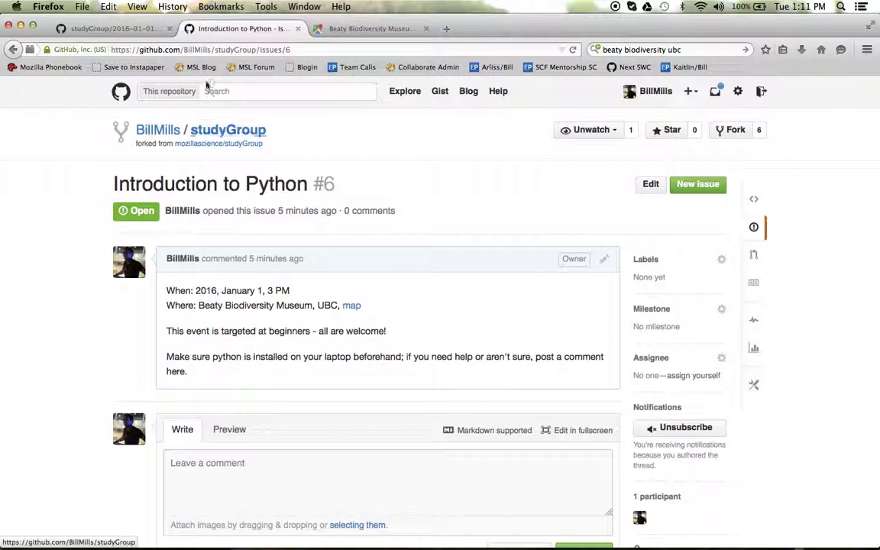
click(12, 49)
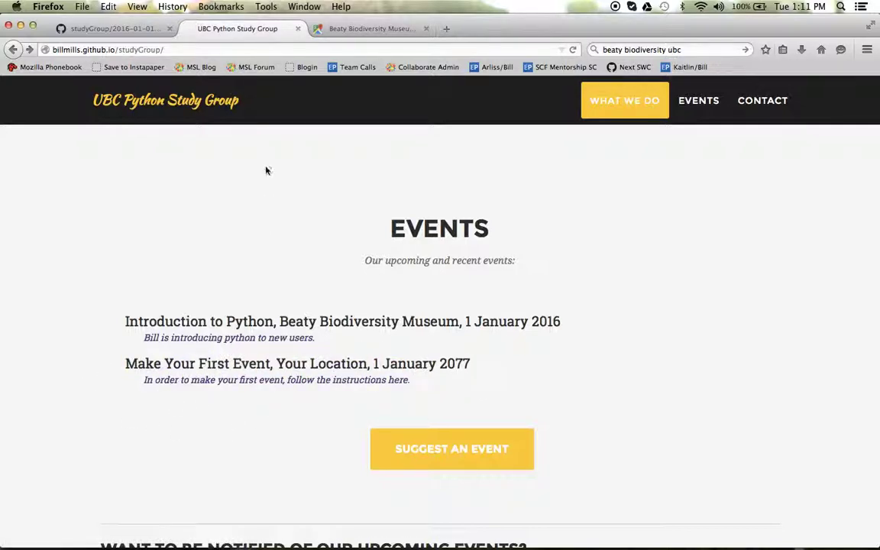
Delete the example post 2077-01-01-myEvent.markdown from the _posts folder, committing directly to the gh-pages branch.
click(127, 32)
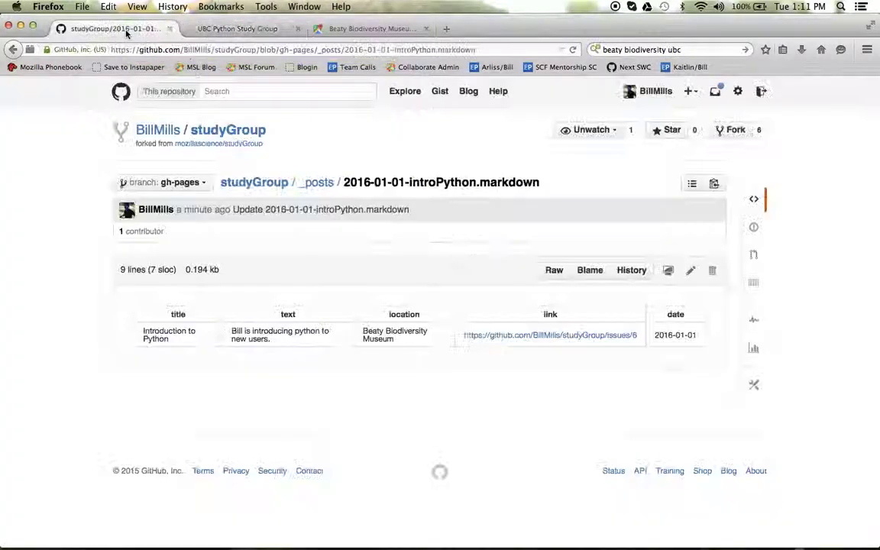
click(231, 132)
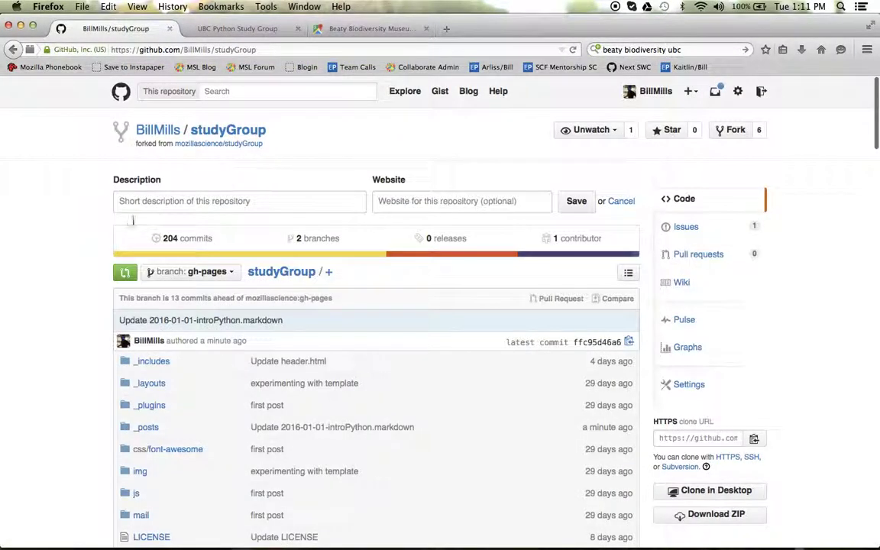
scroll(72, 251, down, 1)
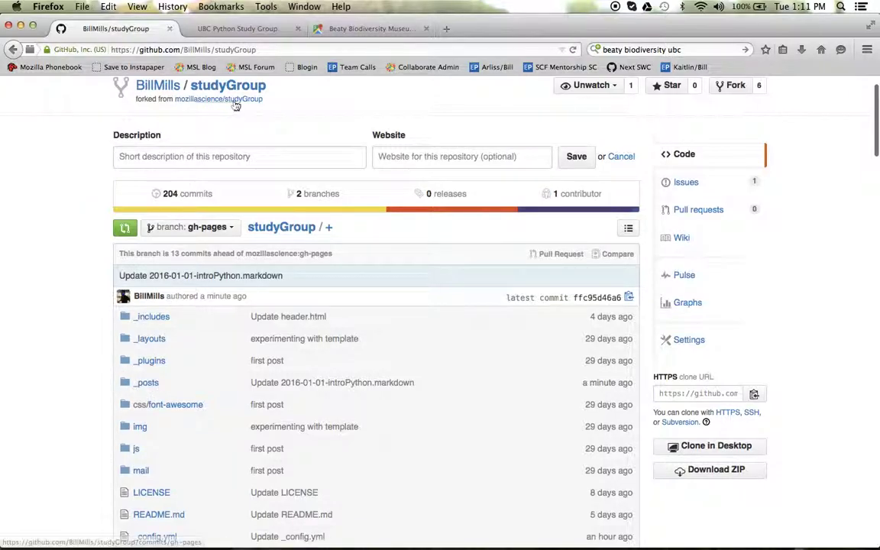
click(148, 383)
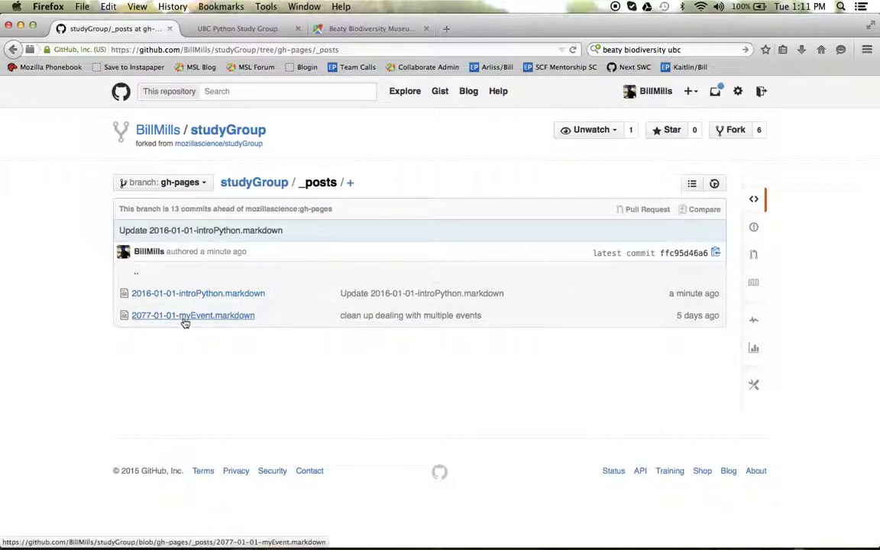
click(230, 322)
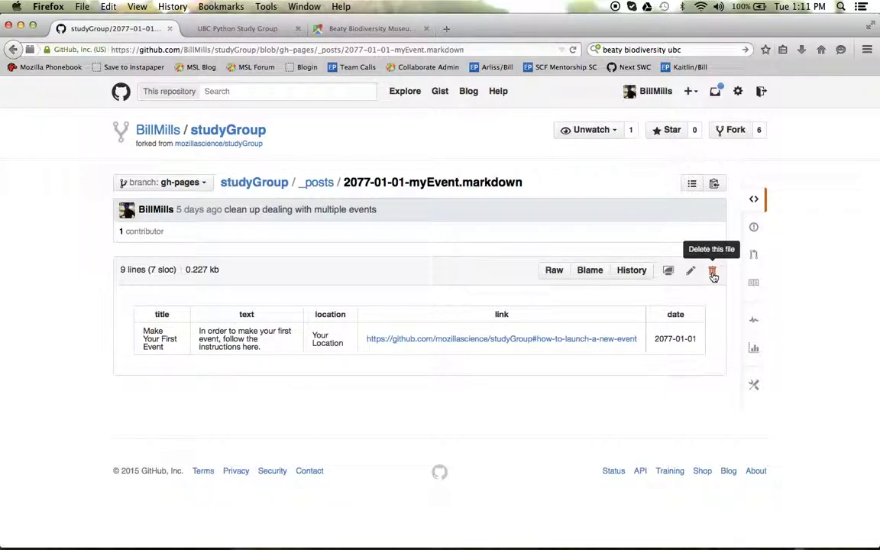
click(712, 273)
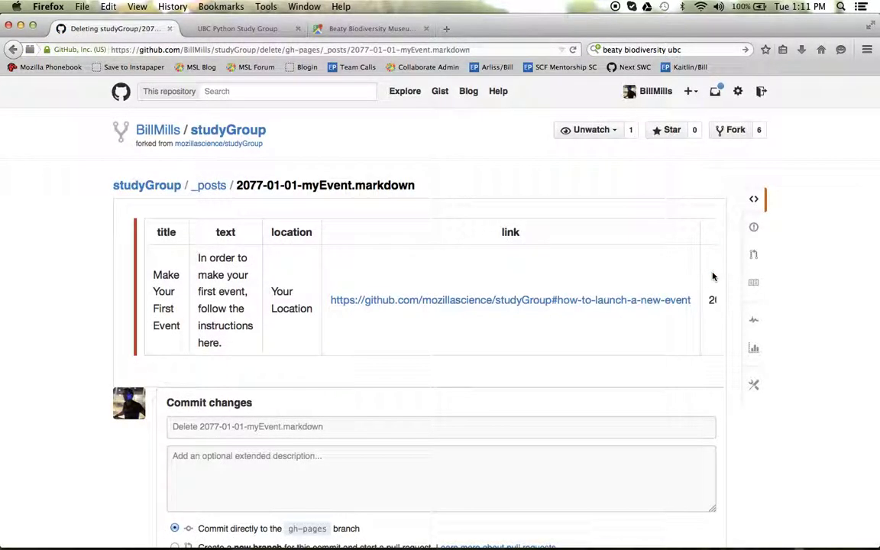
scroll(32, 308, down, 5)
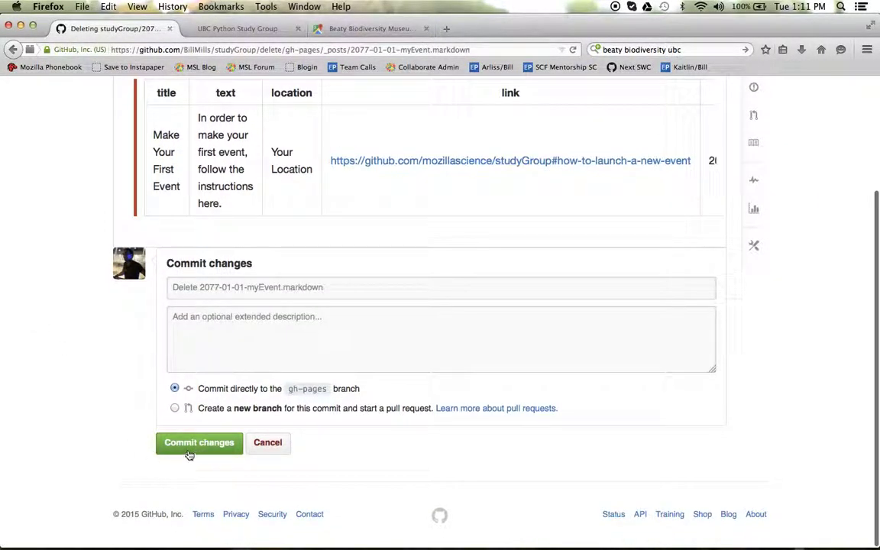
click(189, 453)
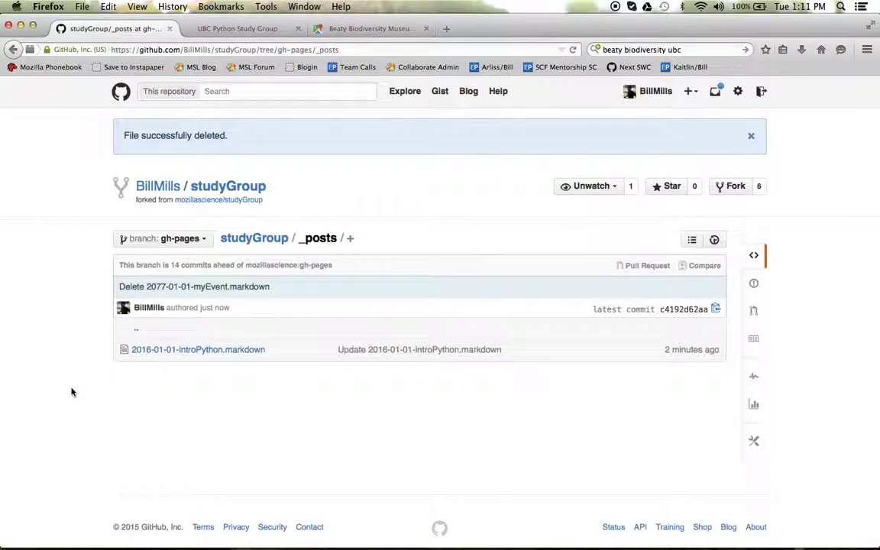
Reload the published study group site and check the list of events.
click(229, 29)
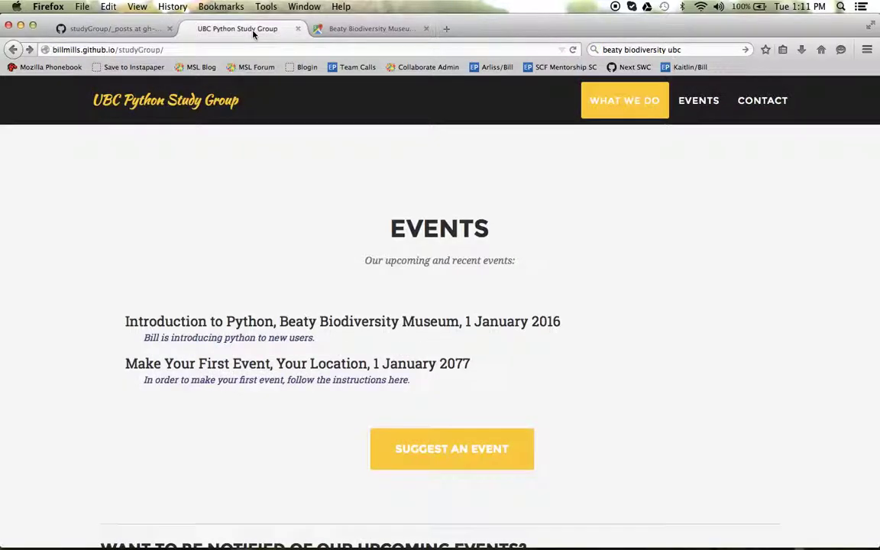
click(574, 50)
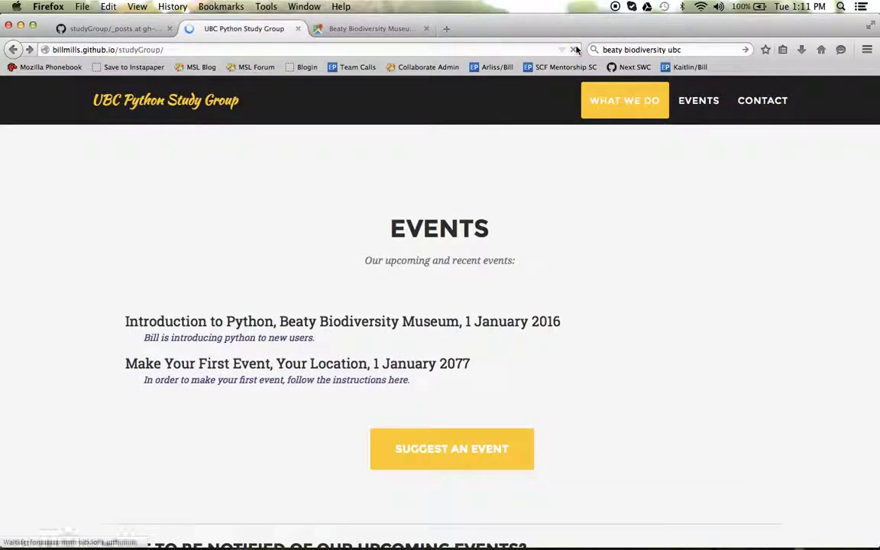
scroll(121, 358, up, 3)
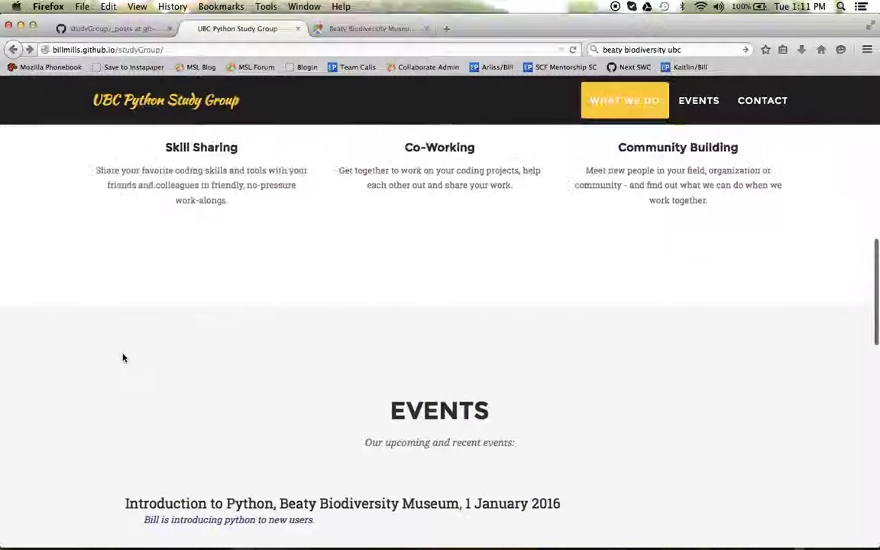
scroll(122, 358, down, 2)
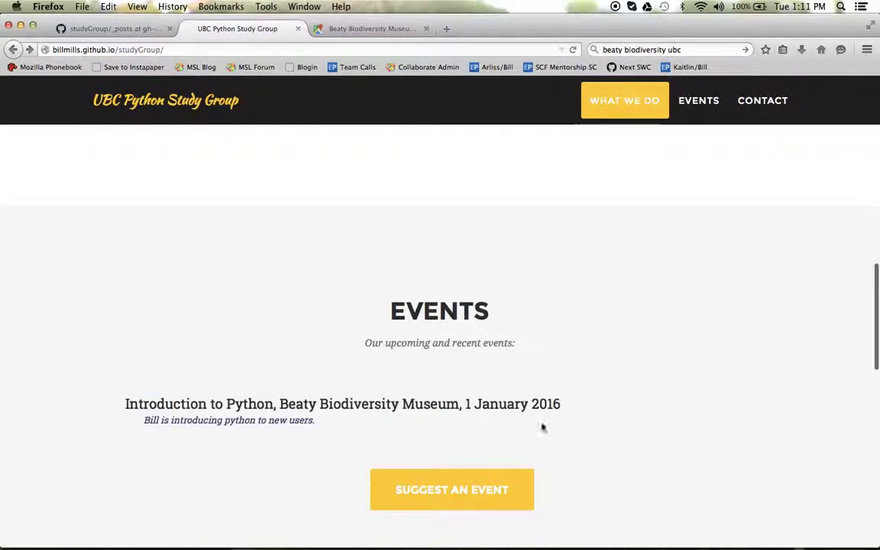